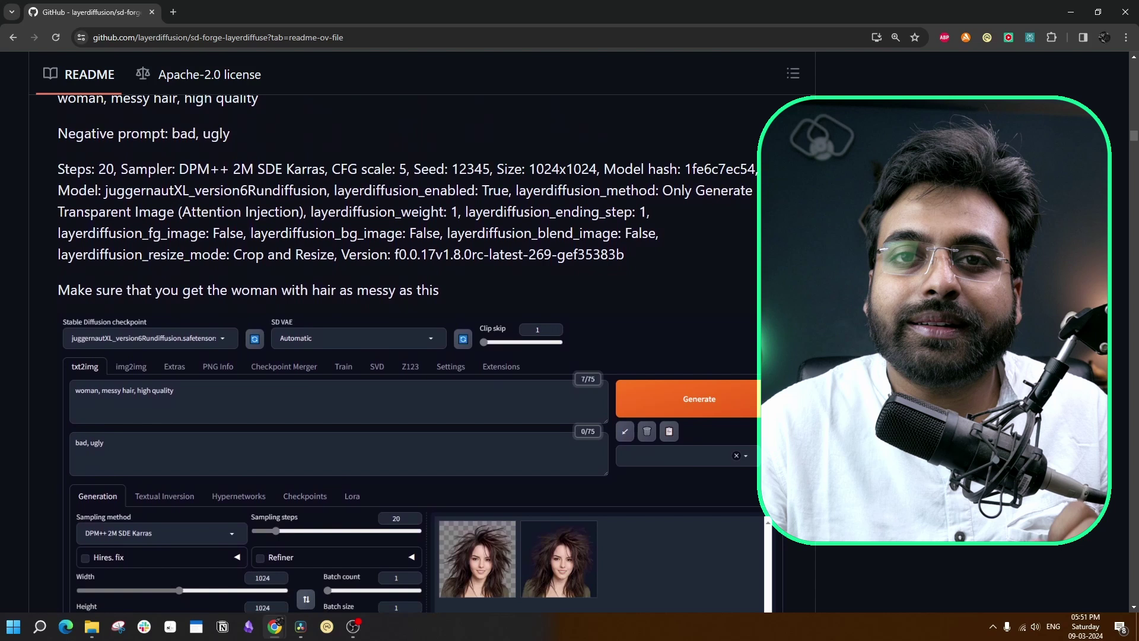
Scroll down through the sd-forge-layerdiffuse README's transparent-image examples.
{"action": "scroll", "coordinate": [408, 352], "scroll_direction": "down", "scroll_amount": 3}
{"action": "scroll", "coordinate": [408, 353], "scroll_direction": "down", "scroll_amount": 10}
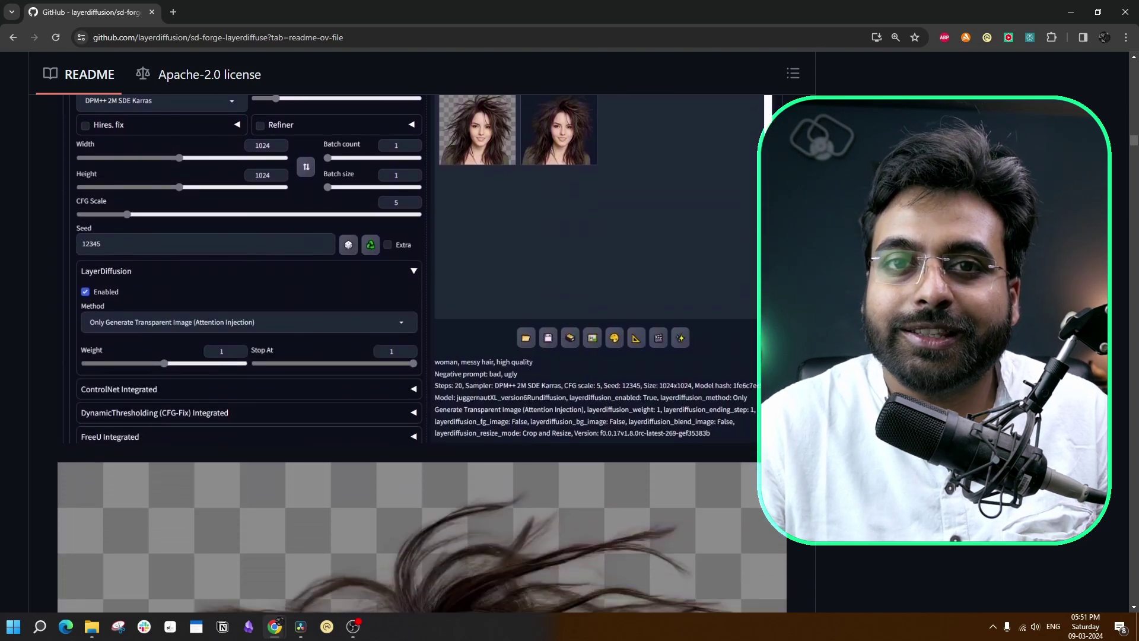
{"action": "scroll", "coordinate": [407, 352], "scroll_direction": "down", "scroll_amount": 3}
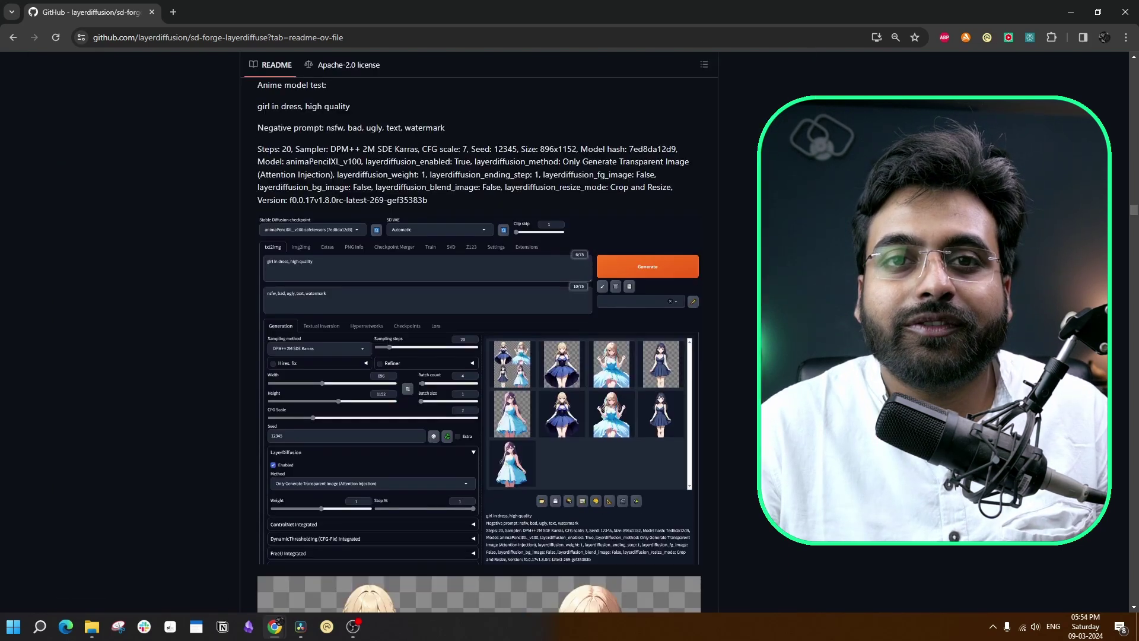
{"action": "scroll", "coordinate": [478, 344], "scroll_direction": "down", "scroll_amount": 4}
{"action": "scroll", "coordinate": [479, 344], "scroll_direction": "down", "scroll_amount": 10}
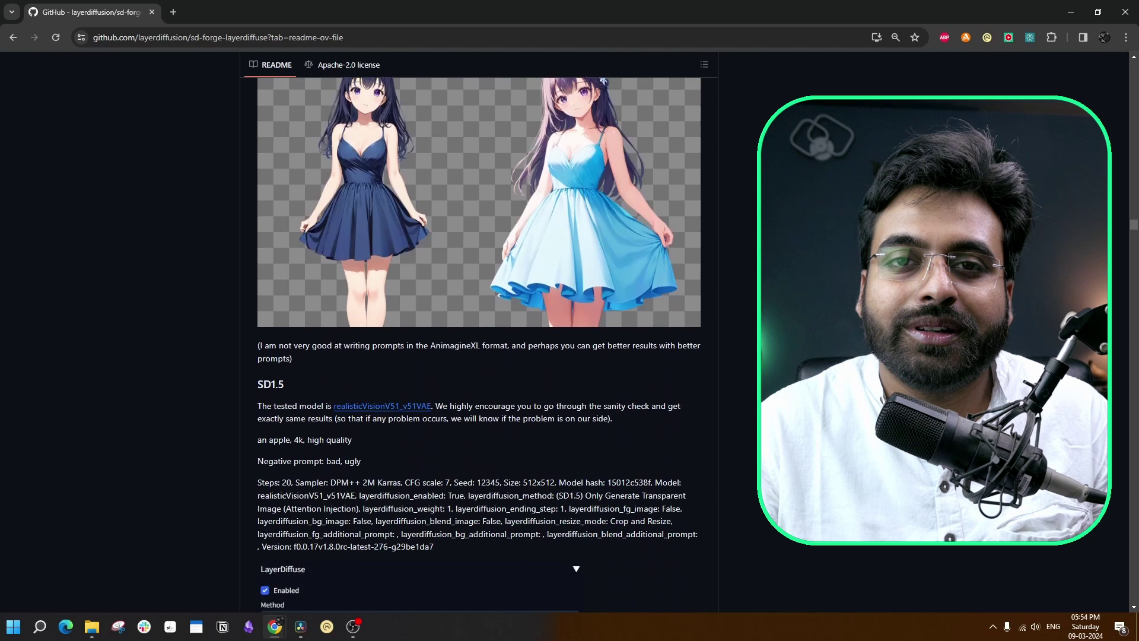
{"action": "scroll", "coordinate": [478, 344], "scroll_direction": "down", "scroll_amount": 10}
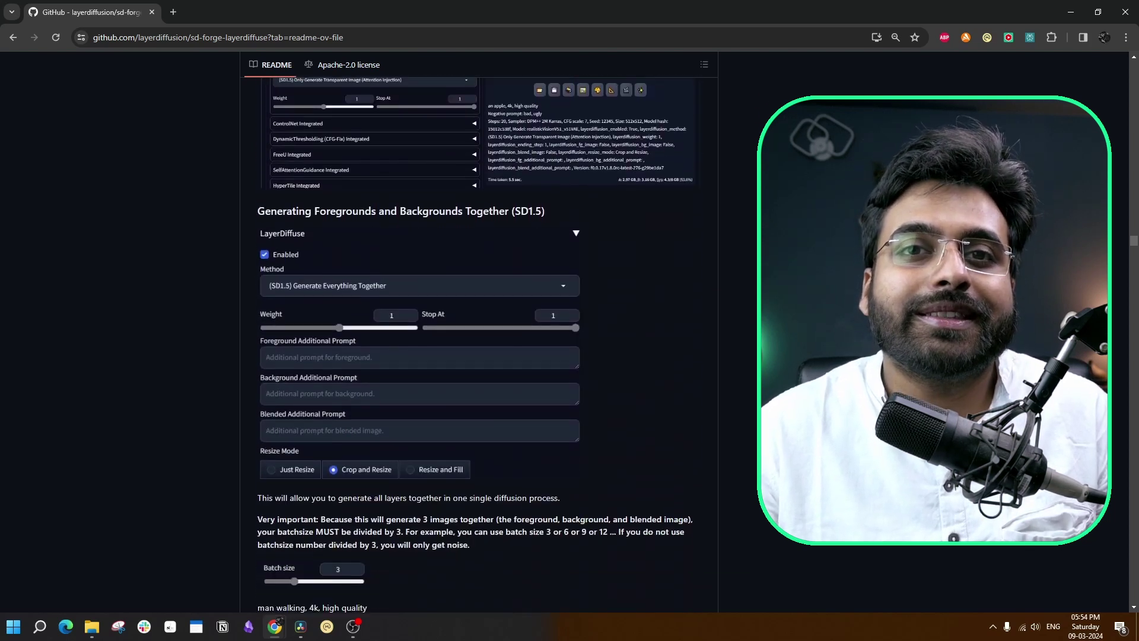
{"action": "scroll", "coordinate": [479, 344], "scroll_direction": "down", "scroll_amount": 5}
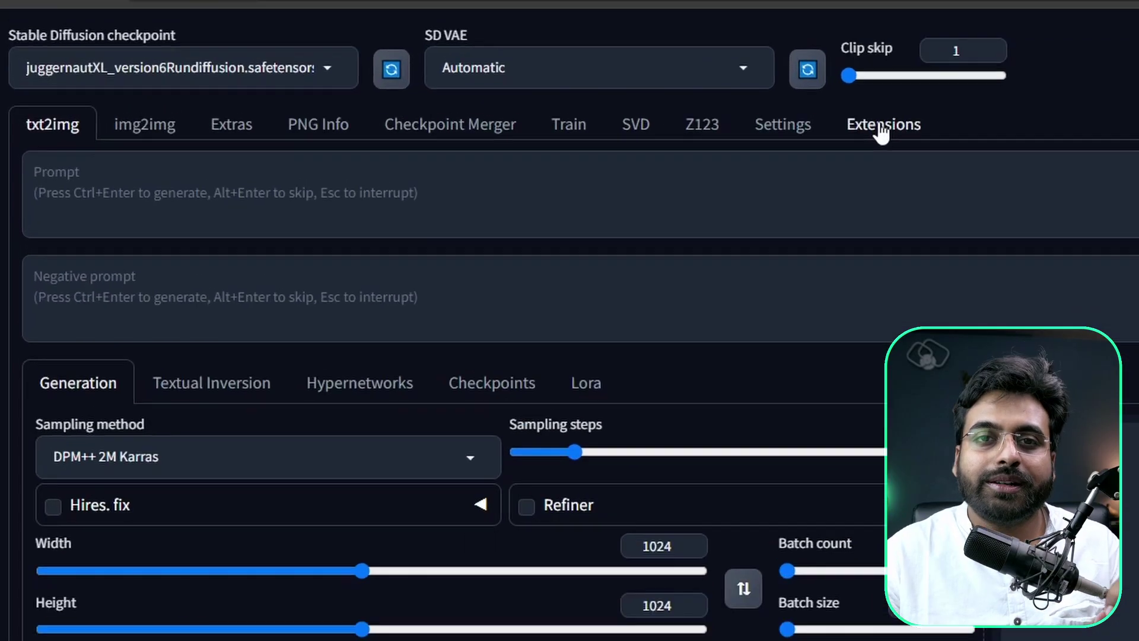
Install sd-forge-layerdiffuse from its copied GitHub clone URL, then apply and restart the UI.
{"action": "left_click", "coordinate": [882, 131]}
{"action": "left_click", "coordinate": [272, 169]}
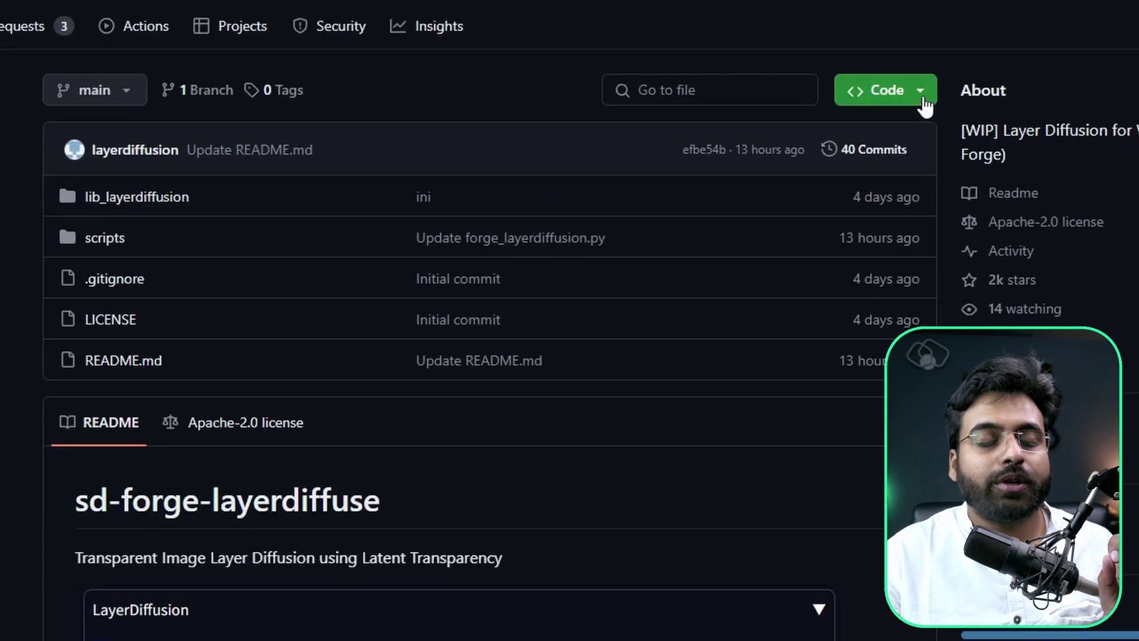
{"action": "left_click", "coordinate": [900, 81]}
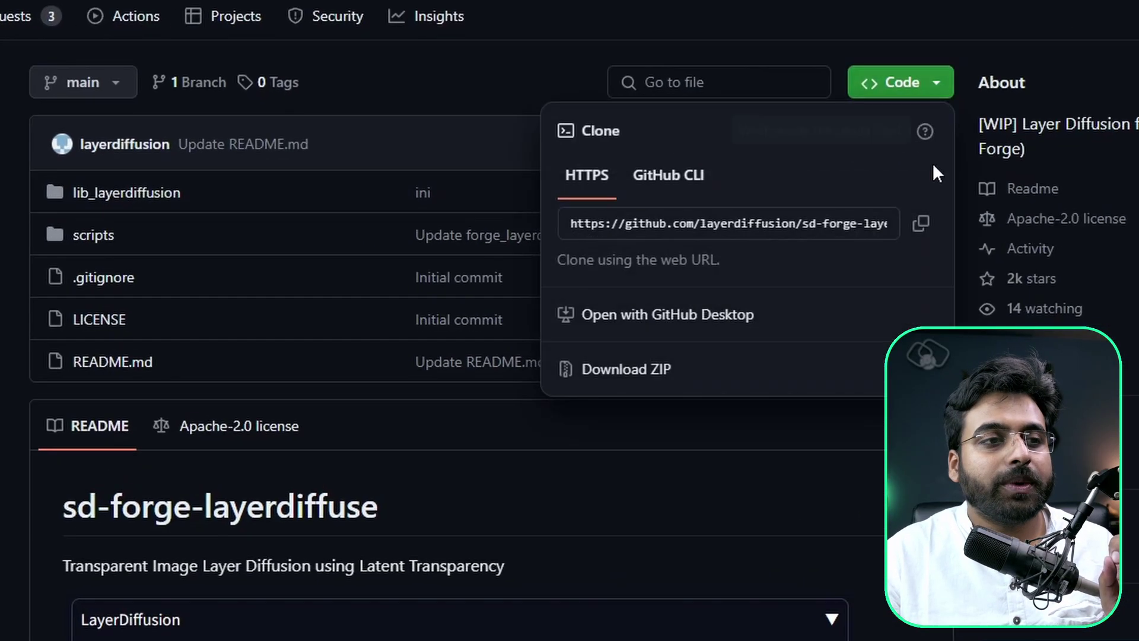
{"action": "left_click", "coordinate": [921, 225]}
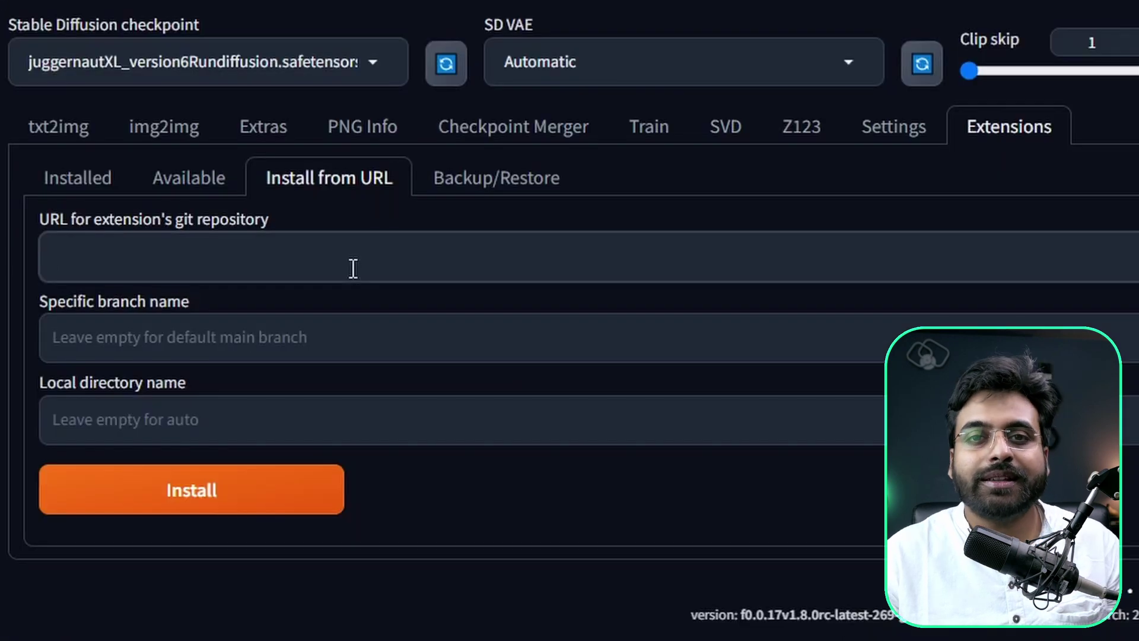
{"action": "key", "text": "ctrl+v"}
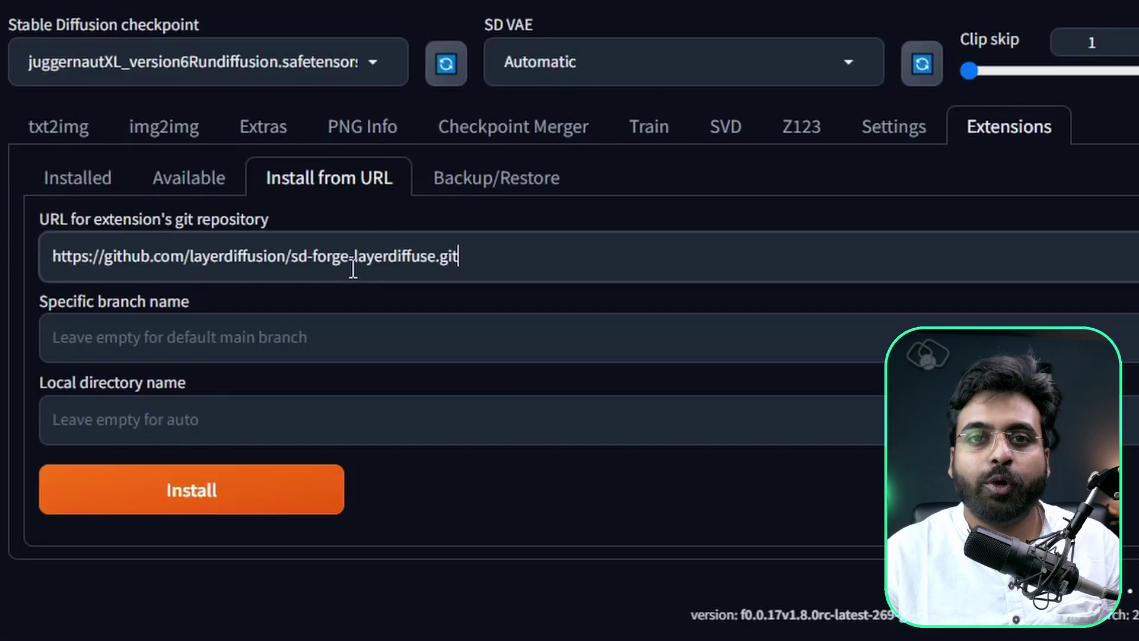
{"action": "left_click", "coordinate": [225, 516]}
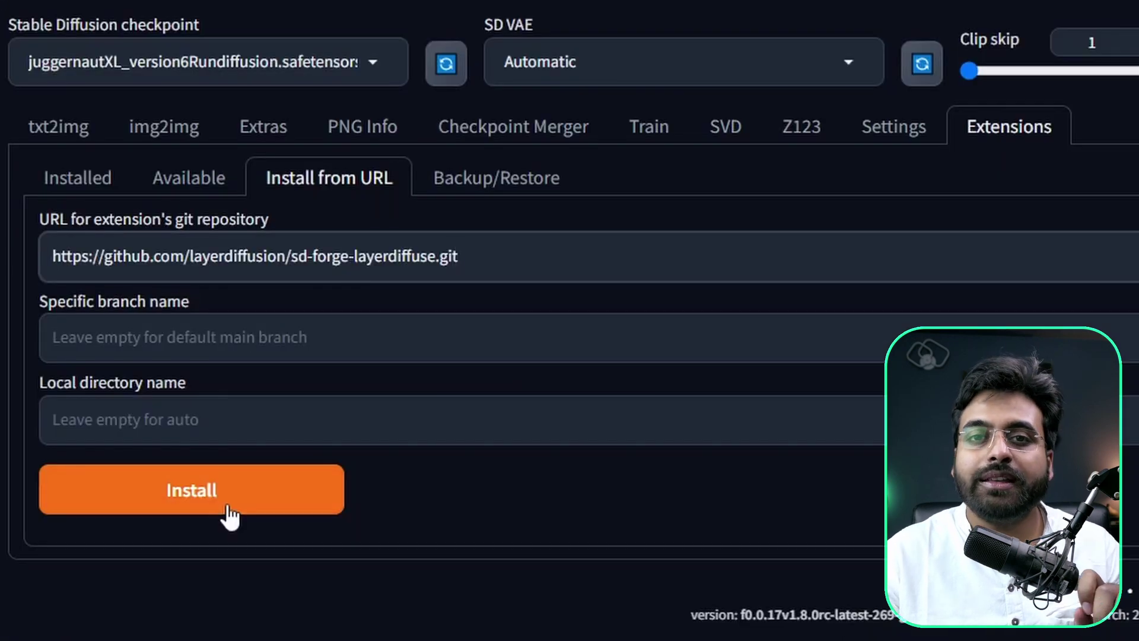
{"action": "left_click", "coordinate": [67, 190]}
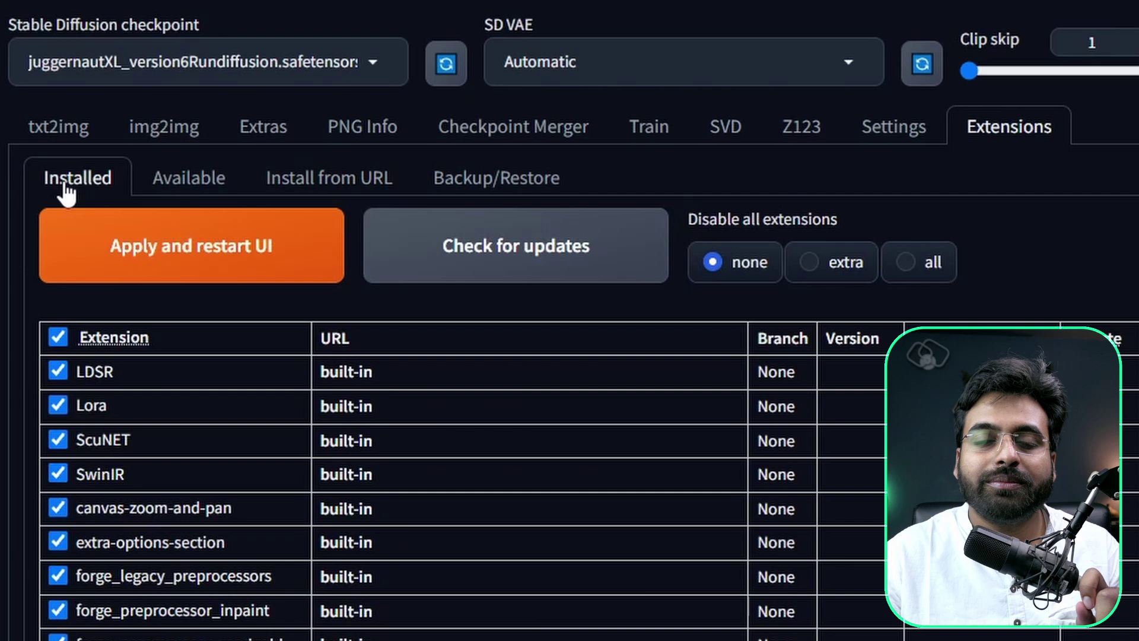
{"action": "left_click", "coordinate": [158, 258]}
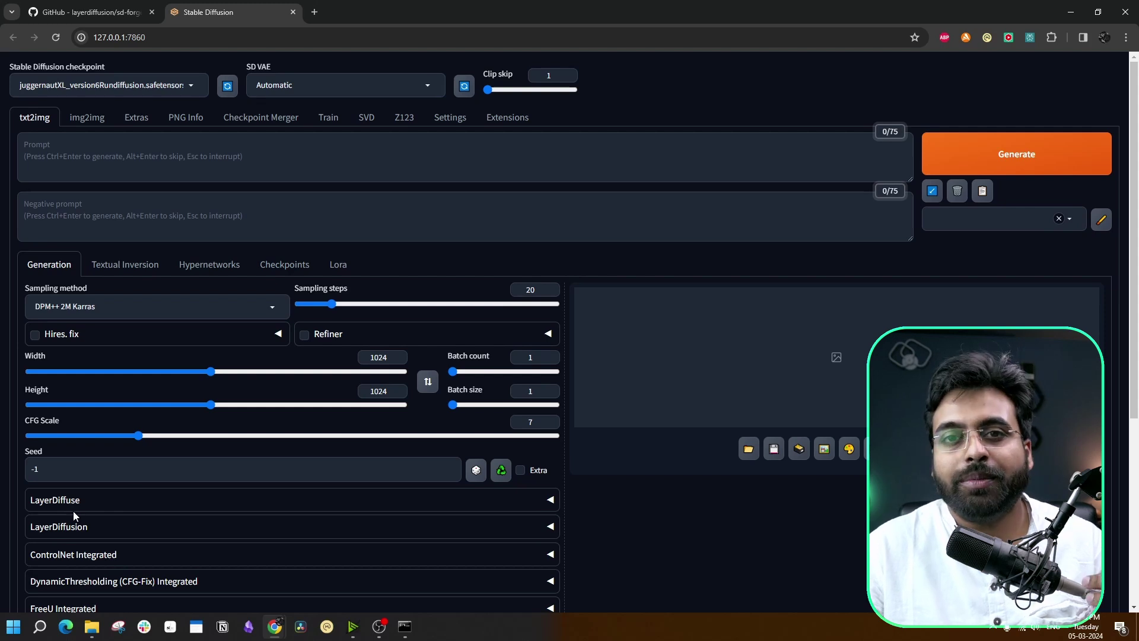
Go back to the GitHub README and scroll toward the Sanity Check model list.
{"action": "key", "text": "ctrl+Tab"}
{"action": "scroll", "coordinate": [327, 141], "scroll_direction": "down", "scroll_amount": 7}
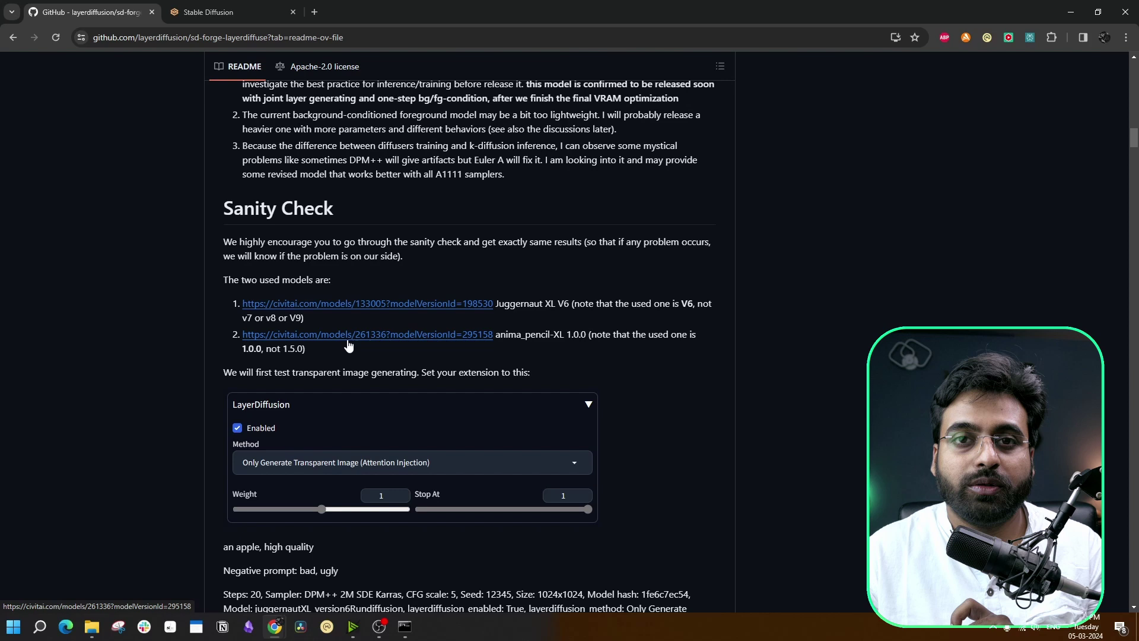
Open the Sanity Check's Juggernaut XL Version 6 Civitai link in a new tab and view it.
{"action": "scroll", "coordinate": [349, 346], "scroll_direction": "down", "scroll_amount": 1}
{"action": "middle_click", "coordinate": [394, 244]}
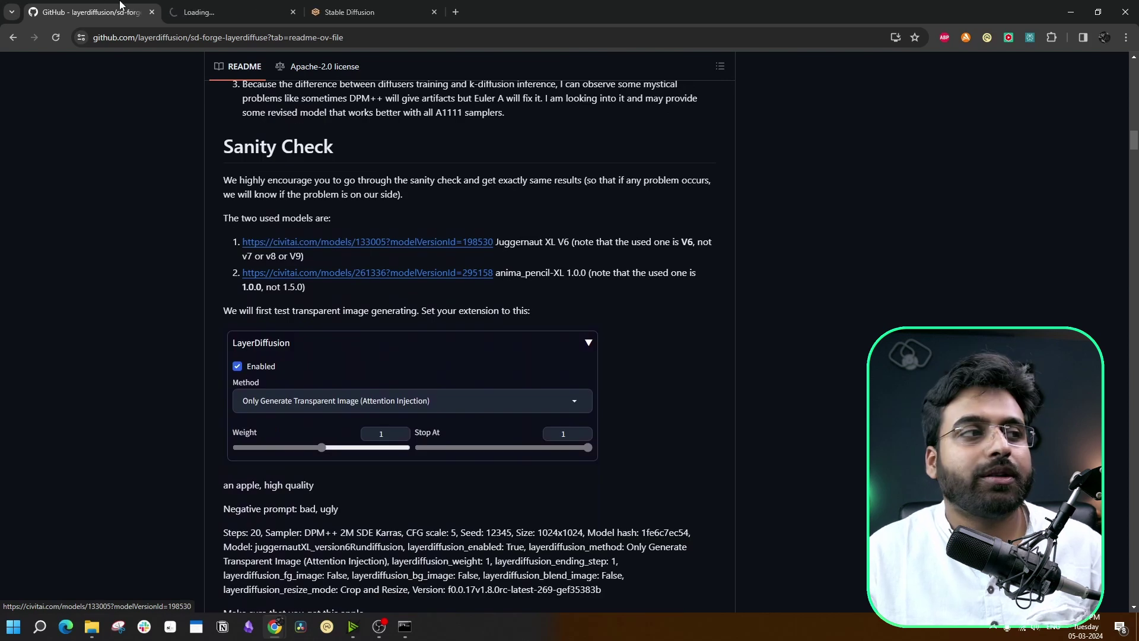
{"action": "left_click", "coordinate": [196, 10]}
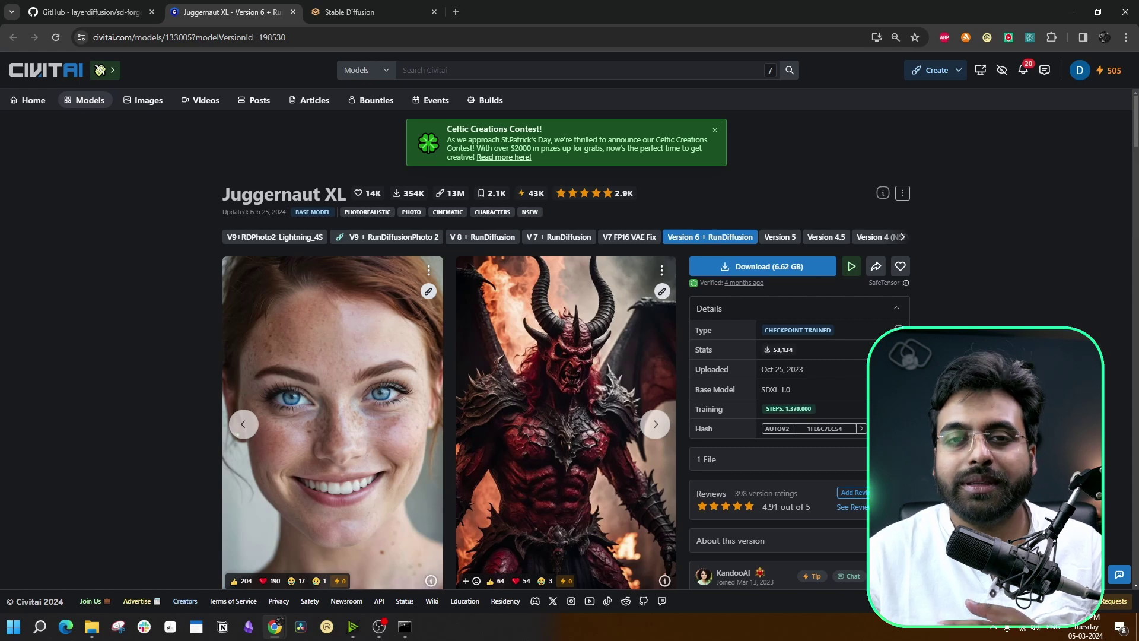
Enable LayerDiffuse's Only Generate Transparent Image, then view the red apple results full-size.
{"action": "key", "text": "ctrl+Tab"}
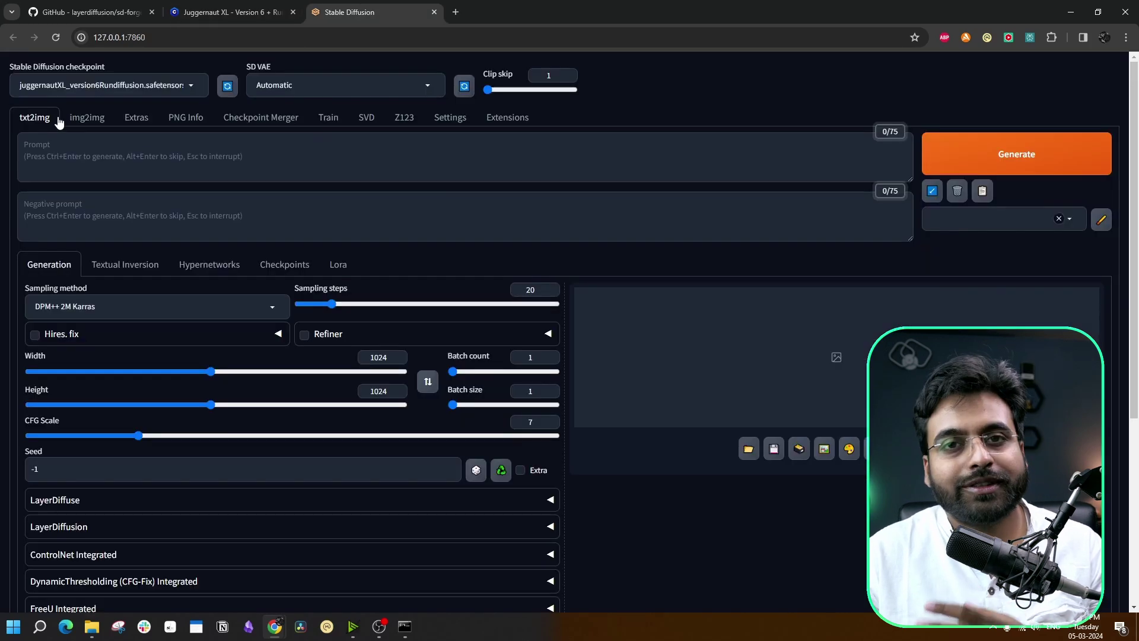
{"action": "left_click", "coordinate": [220, 506]}
{"action": "left_click", "coordinate": [220, 506]}
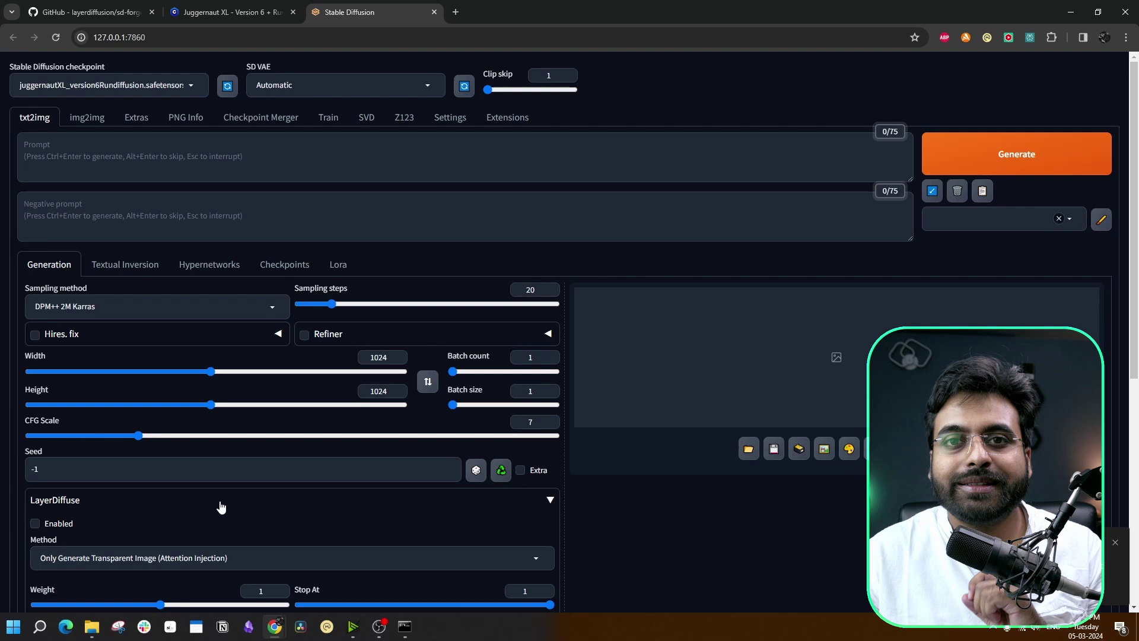
{"action": "left_click", "coordinate": [35, 523]}
{"action": "scroll", "coordinate": [60, 452], "scroll_direction": "down", "scroll_amount": 2}
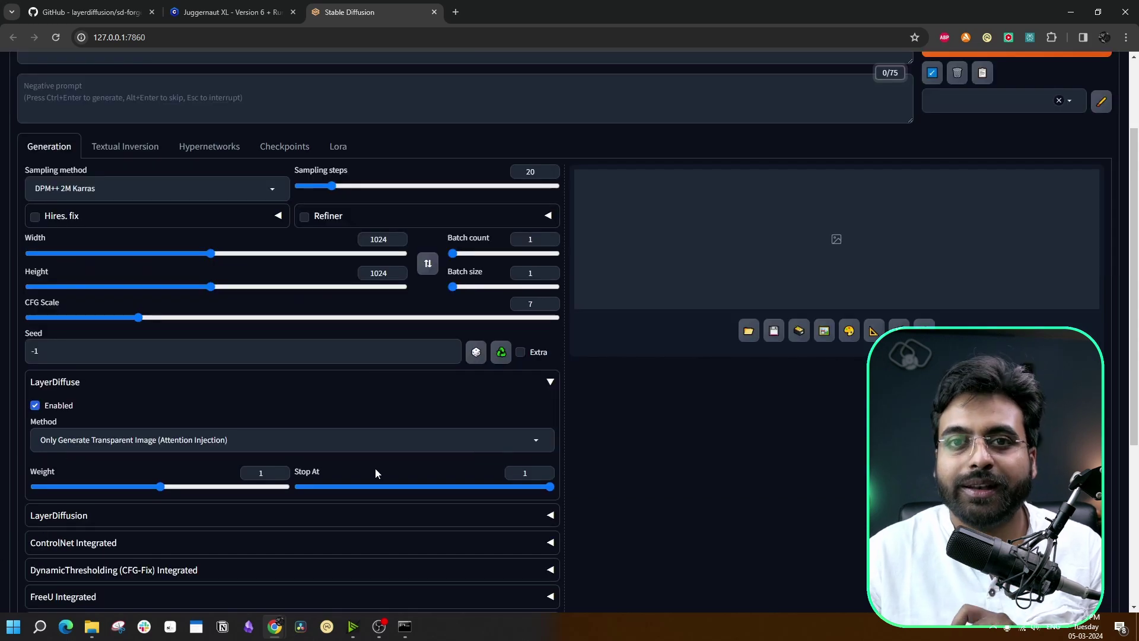
{"action": "scroll", "coordinate": [380, 468], "scroll_direction": "up", "scroll_amount": 2}
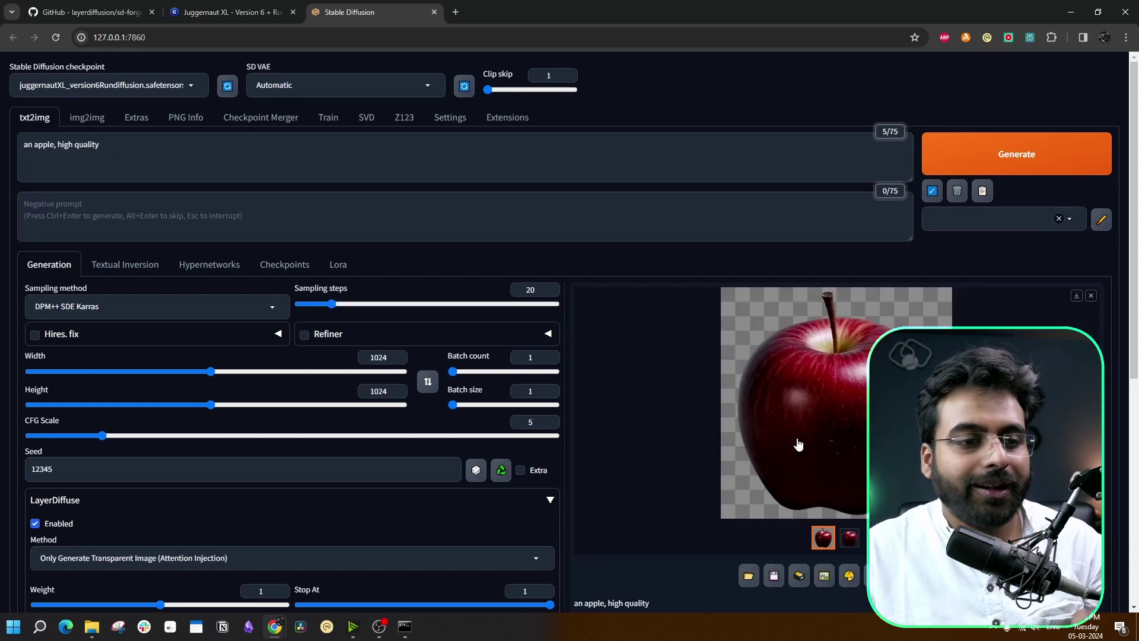
{"action": "left_click", "coordinate": [796, 439]}
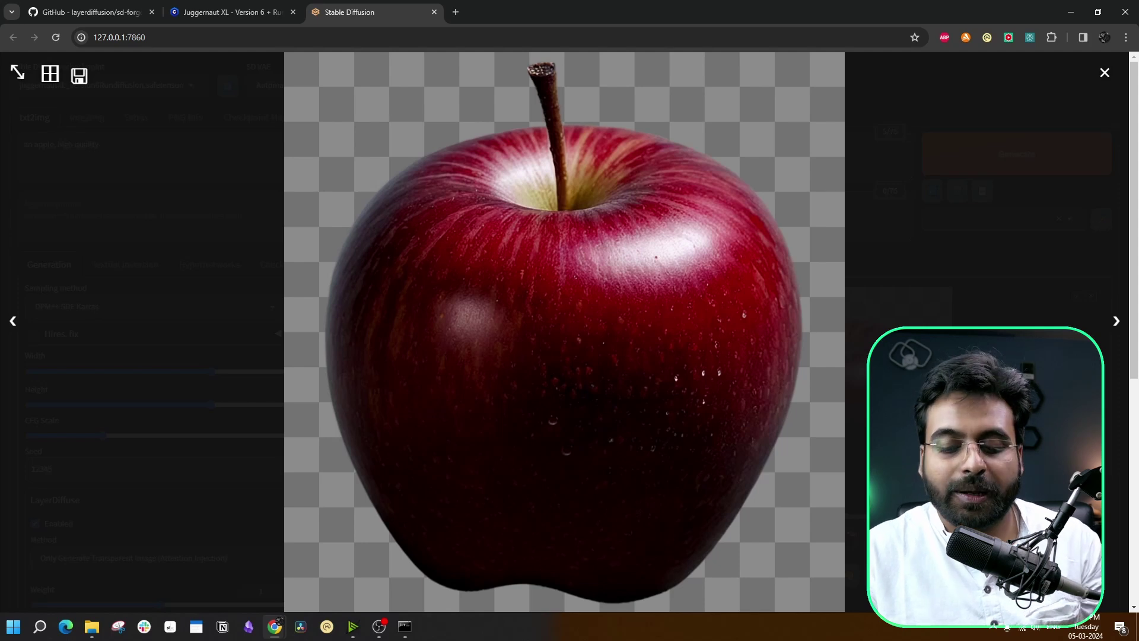
{"action": "key", "text": "Right"}
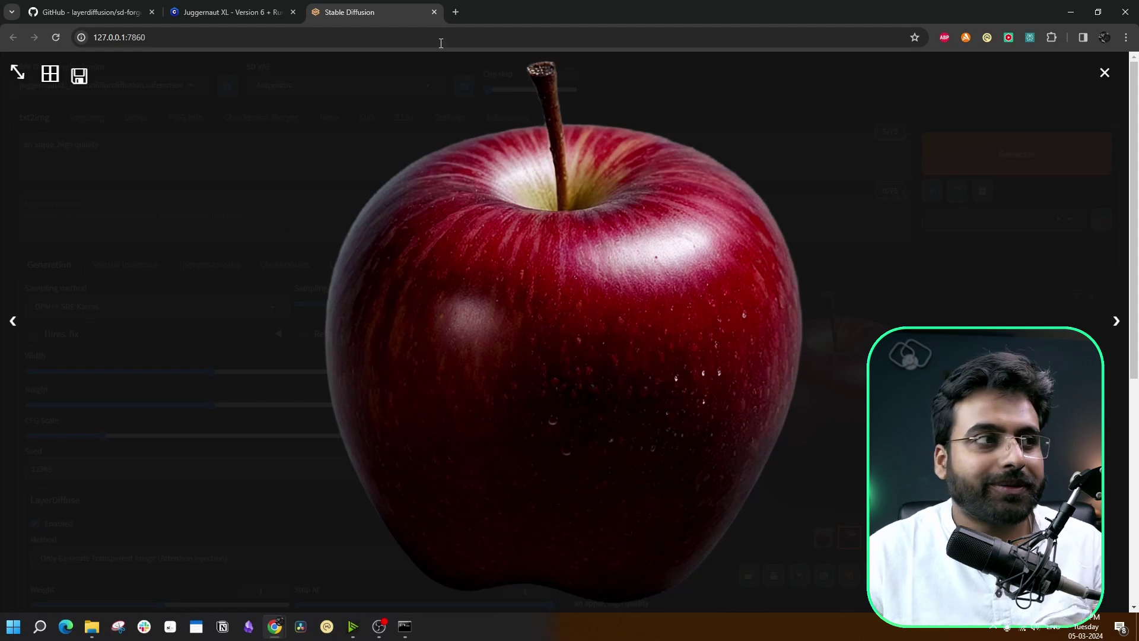
Save apple.png and place it toward the right side of the yellow Canva page.
{"action": "key", "text": "ctrl+s"}
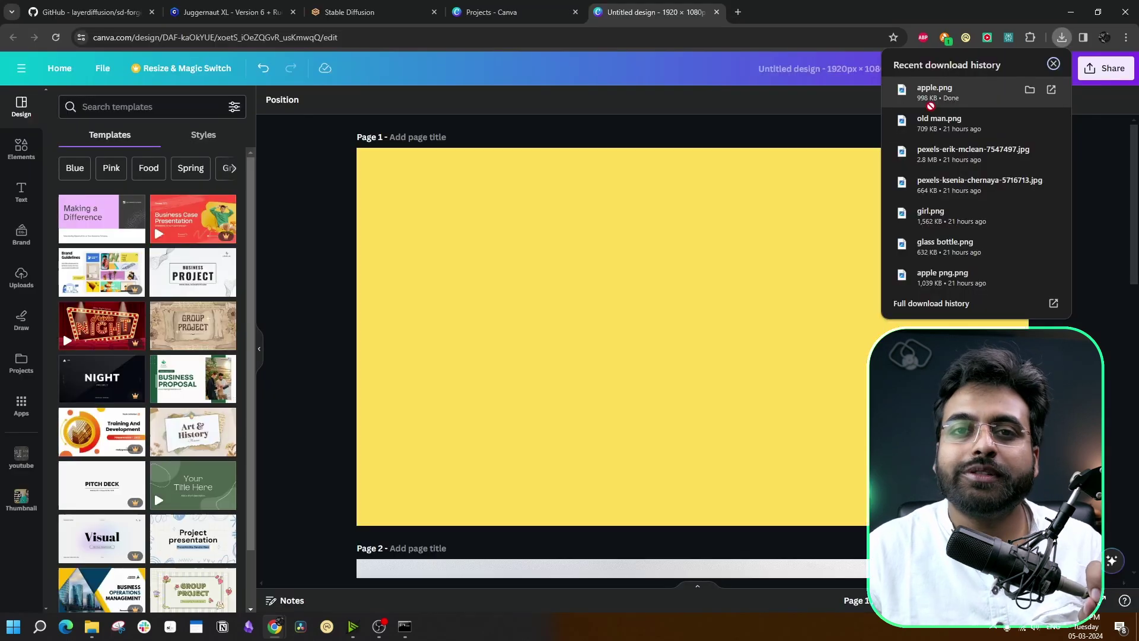
{"action": "left_click_drag", "start_coordinate": [948, 94], "coordinate": [662, 323]}
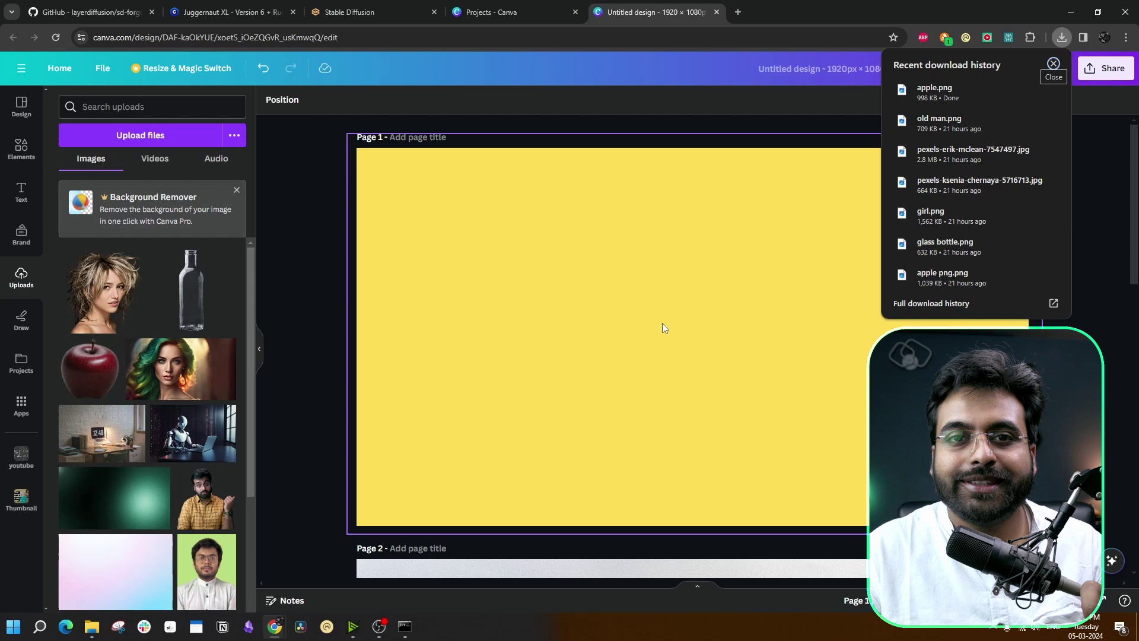
{"action": "left_click_drag", "start_coordinate": [727, 354], "coordinate": [857, 323]}
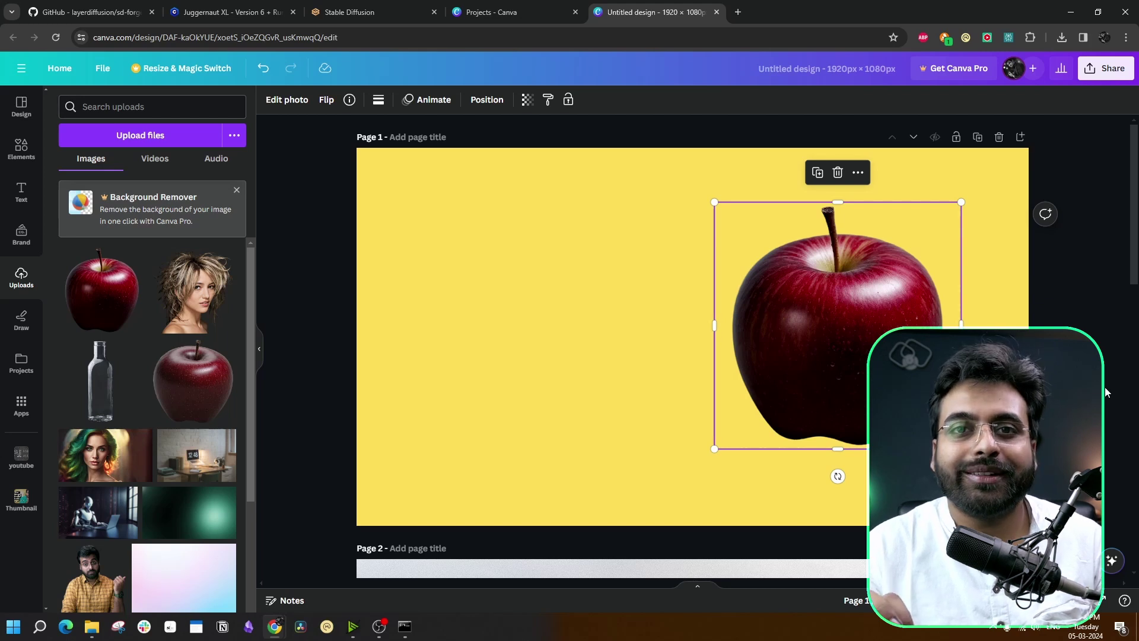
Change the prompt to 'a transparent glass bottle', view the result, and drop it into Canva.
{"action": "key", "text": "ctrl+3"}
{"action": "left_click_drag", "start_coordinate": [54, 144], "coordinate": [1, 152]}
{"action": "type", "text": "a transparent glass botyt"}
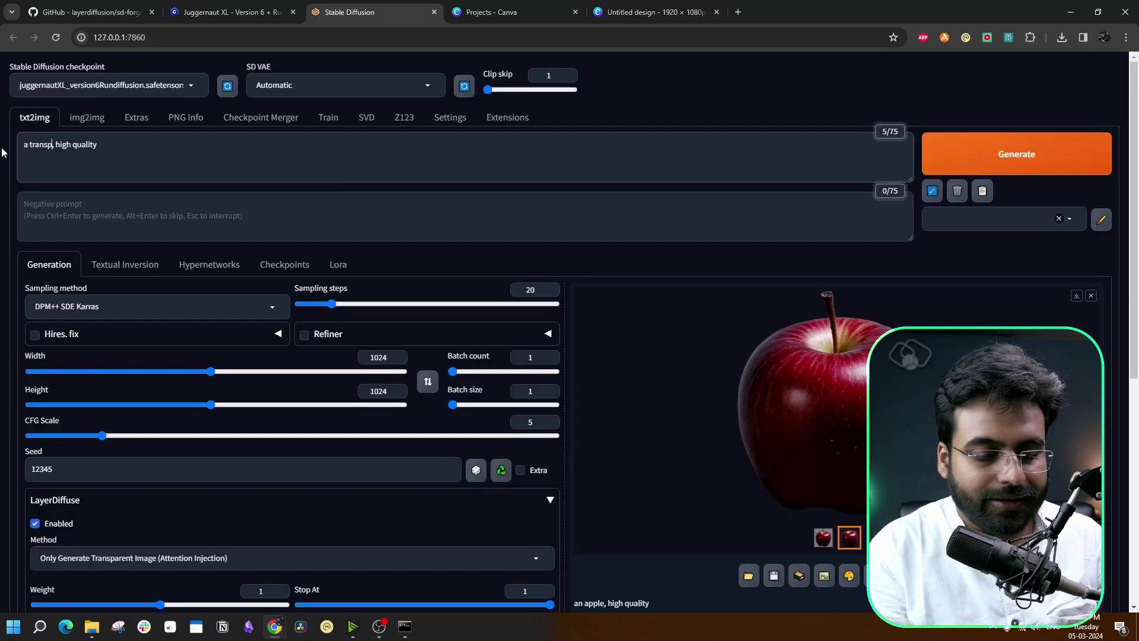
{"action": "key", "text": "BackSpace"}
{"action": "key", "text": "BackSpace"}
{"action": "type", "text": "tle"}
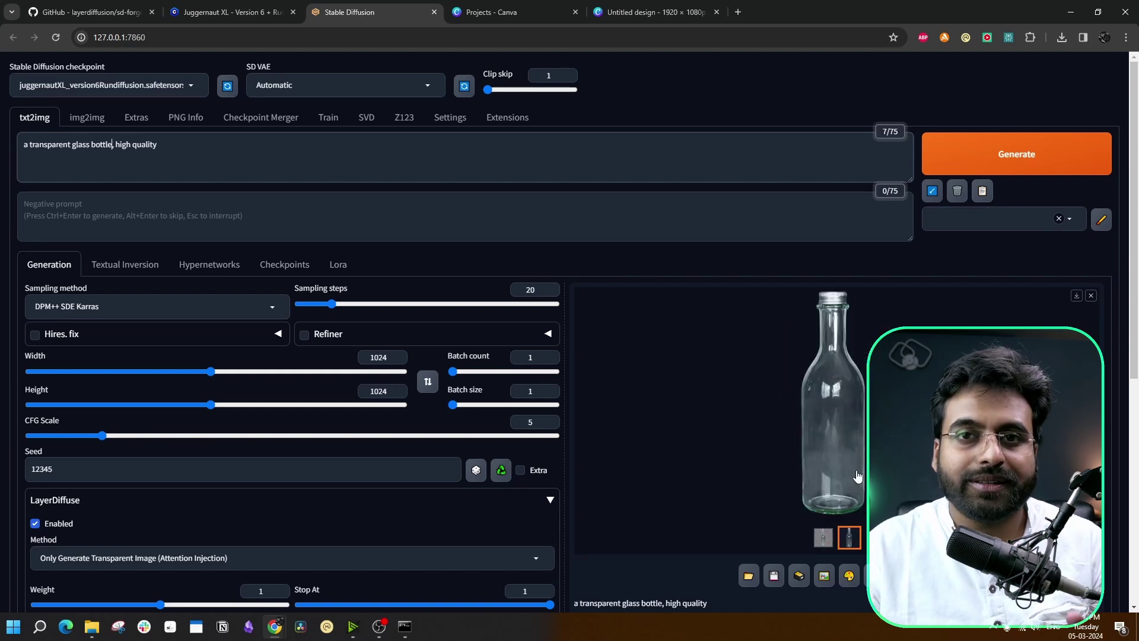
{"action": "left_click", "coordinate": [857, 477]}
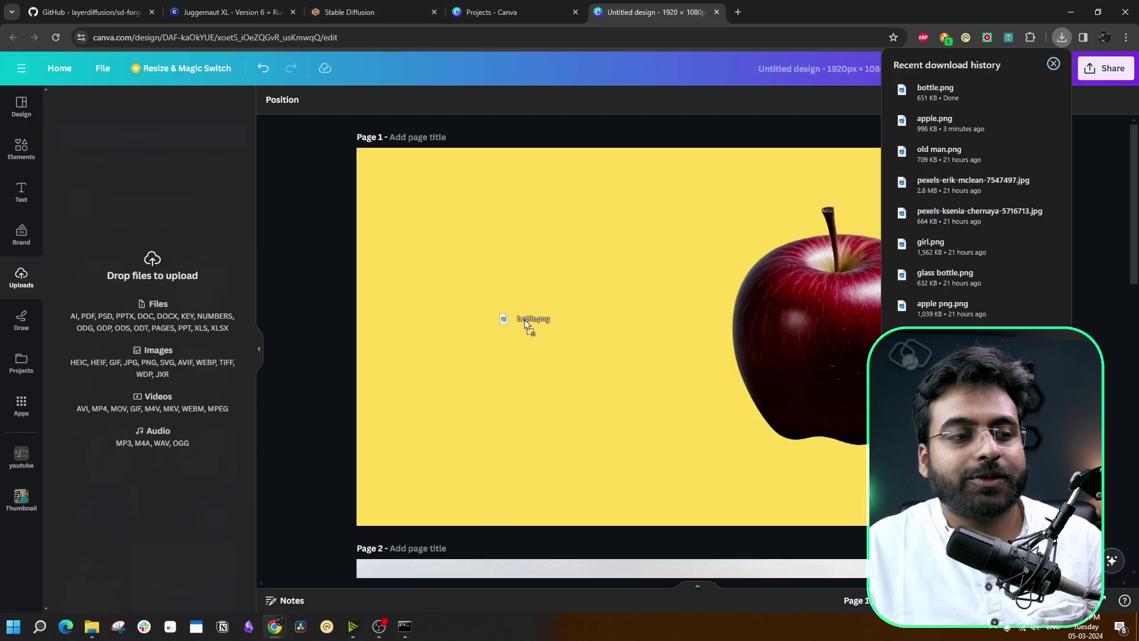
{"action": "left_click_drag", "start_coordinate": [525, 319], "coordinate": [524, 319]}
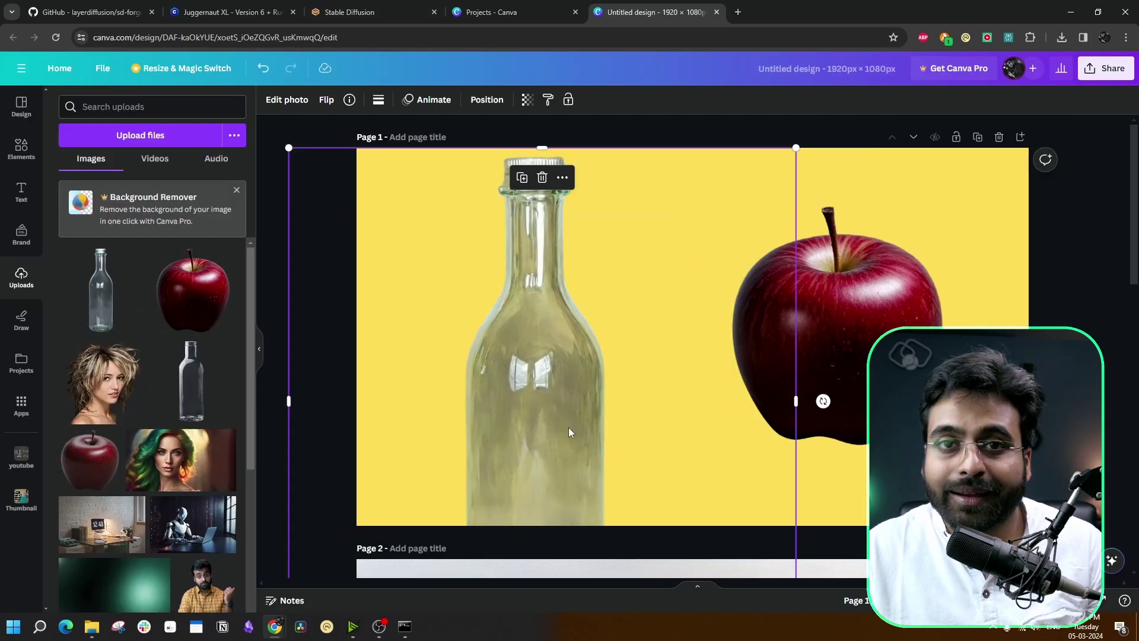
Recolour the Canva page background dark maroon, then close Forge's full-size bottle preview.
{"action": "left_click", "coordinate": [701, 442]}
{"action": "left_click", "coordinate": [329, 100]}
{"action": "left_click", "coordinate": [129, 335]}
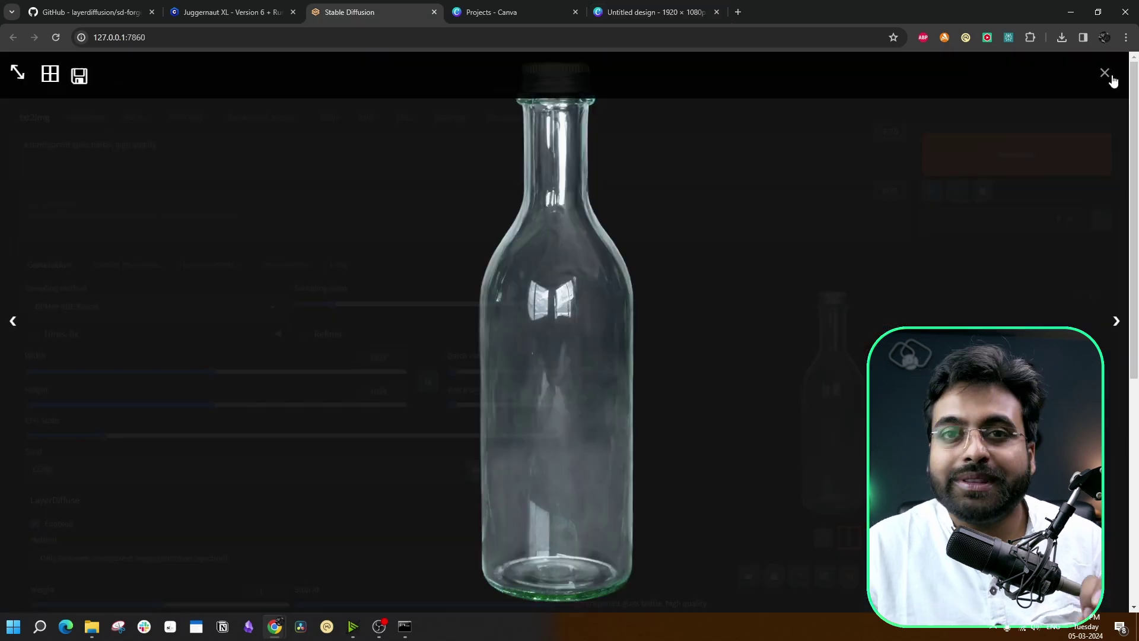
{"action": "left_click", "coordinate": [1108, 79]}
{"action": "scroll", "coordinate": [570, 332], "scroll_direction": "down", "scroll_amount": 5}
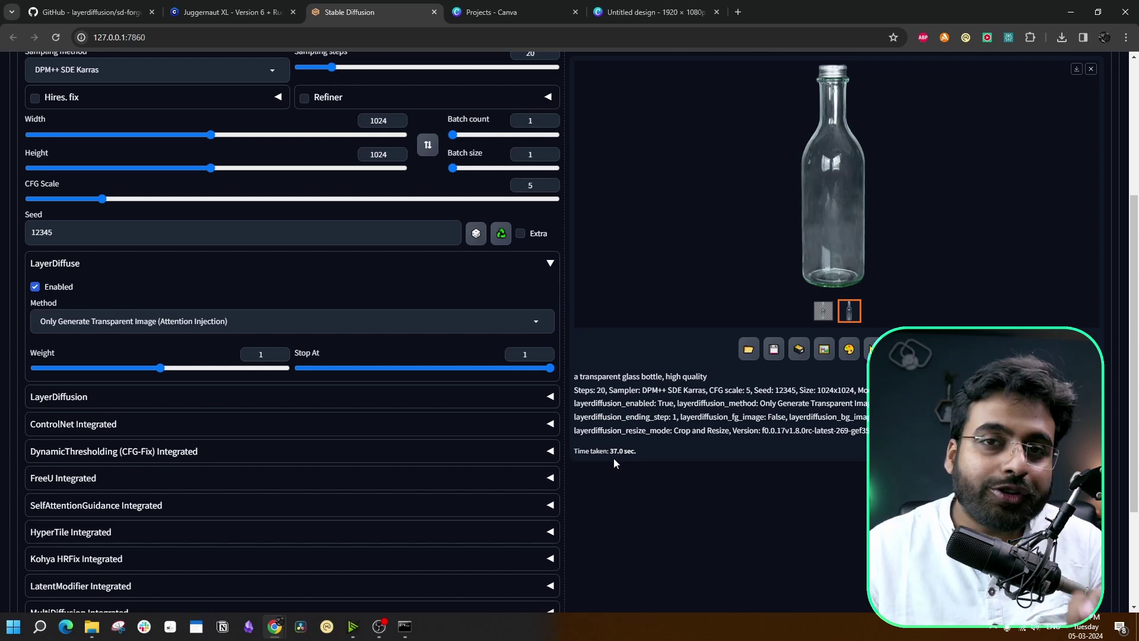
Set LayerDiffuse to From Background to Blending and upload the empty park bench image.
{"action": "scroll", "coordinate": [613, 458], "scroll_direction": "up", "scroll_amount": 4}
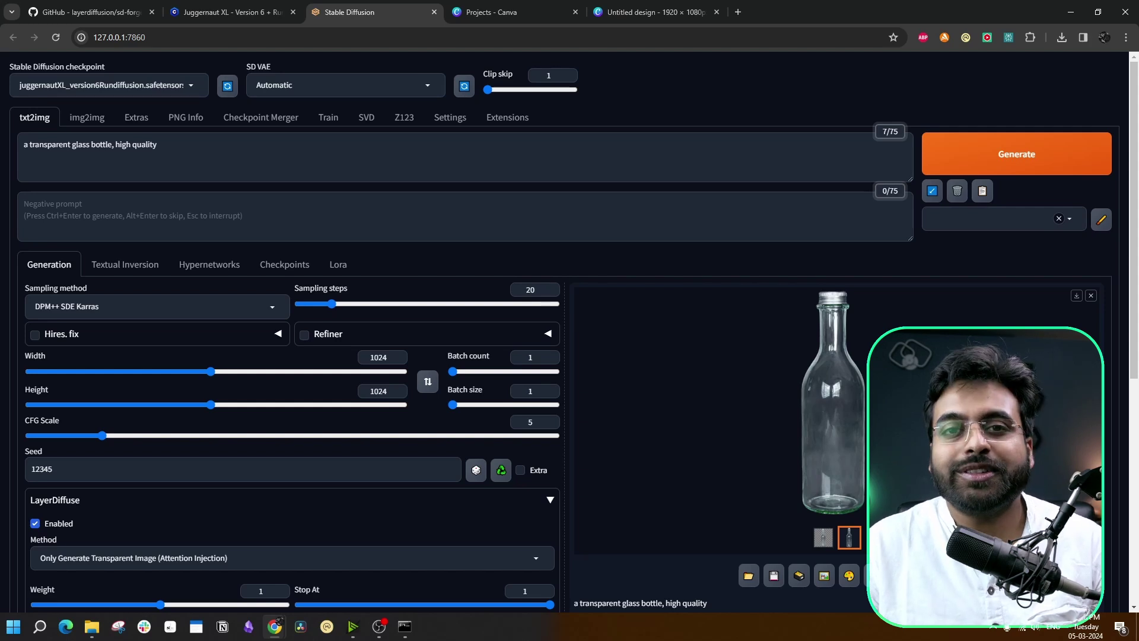
{"action": "scroll", "coordinate": [747, 555], "scroll_direction": "down", "scroll_amount": 2}
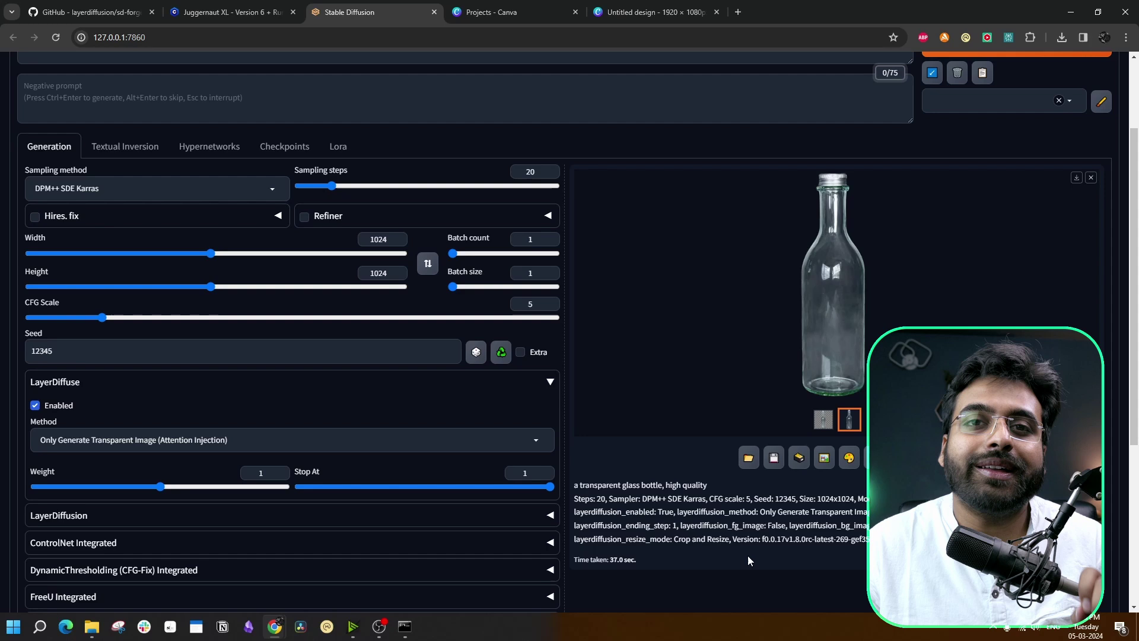
{"action": "left_click", "coordinate": [163, 442]}
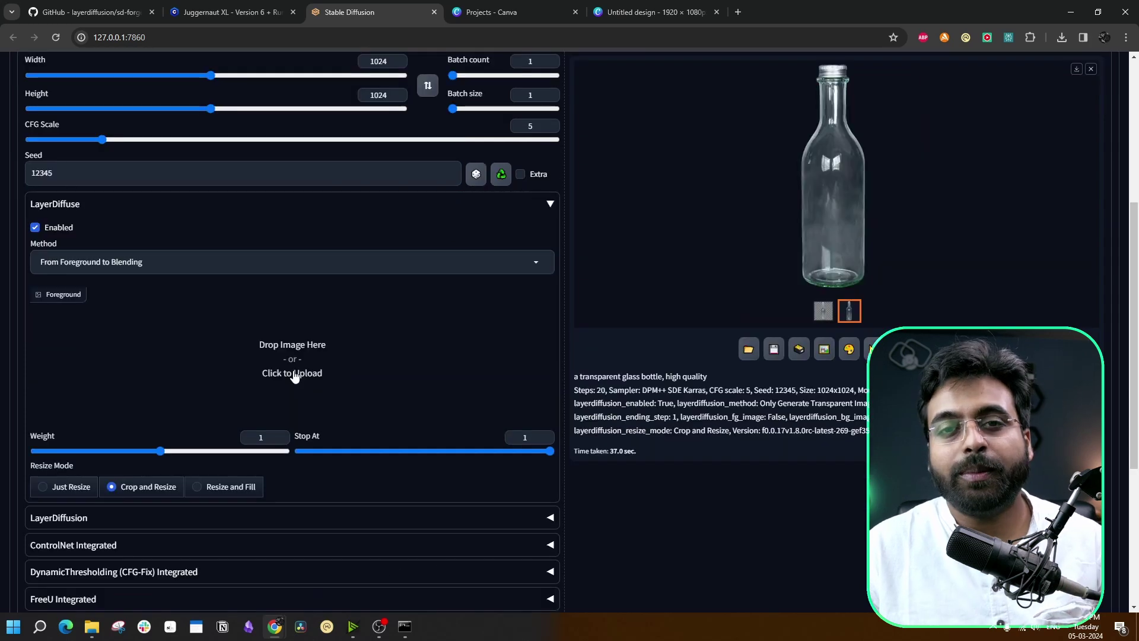
{"action": "left_click", "coordinate": [295, 376]}
{"action": "double_click", "coordinate": [273, 211]}
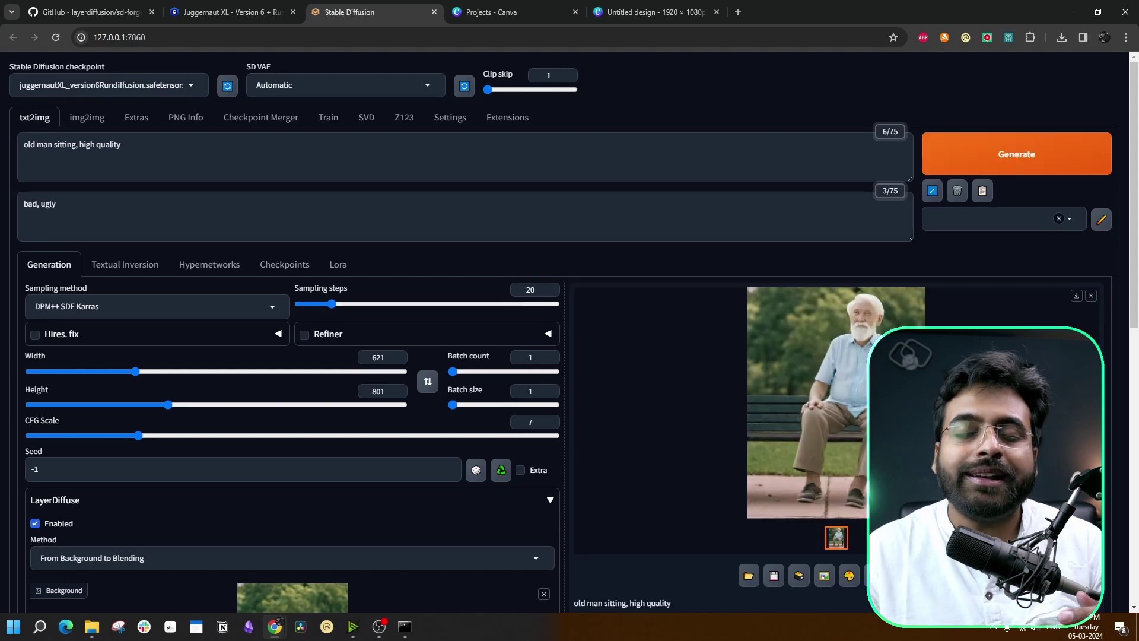
Check the old-man result, then switch to Blending to Foreground and load it as blending input.
{"action": "left_click", "coordinate": [837, 404]}
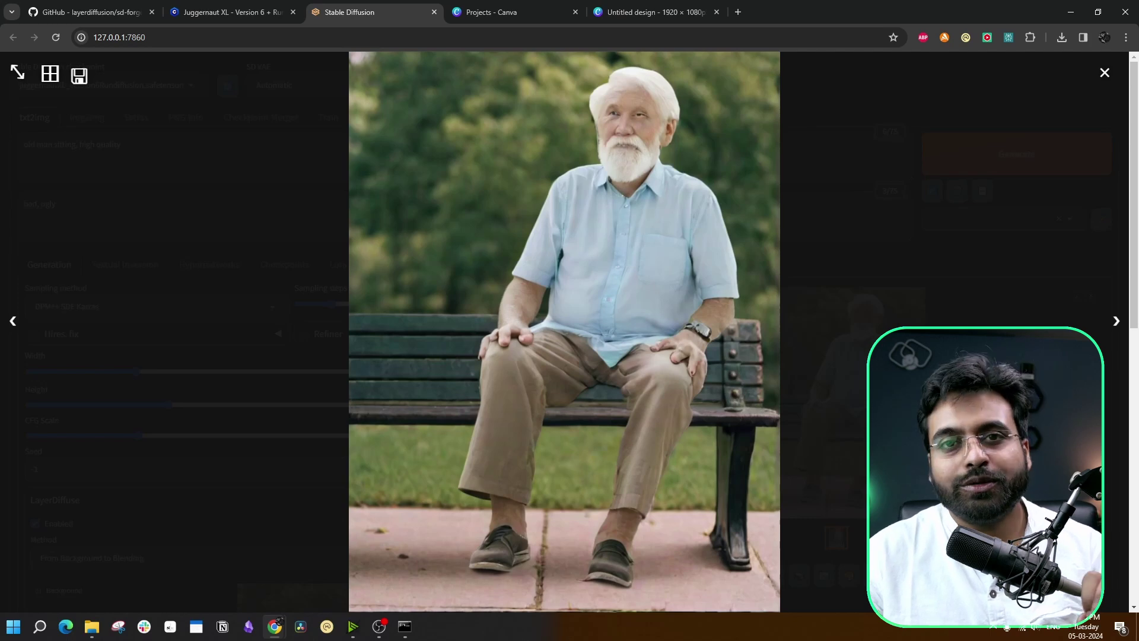
{"action": "key", "text": "Escape"}
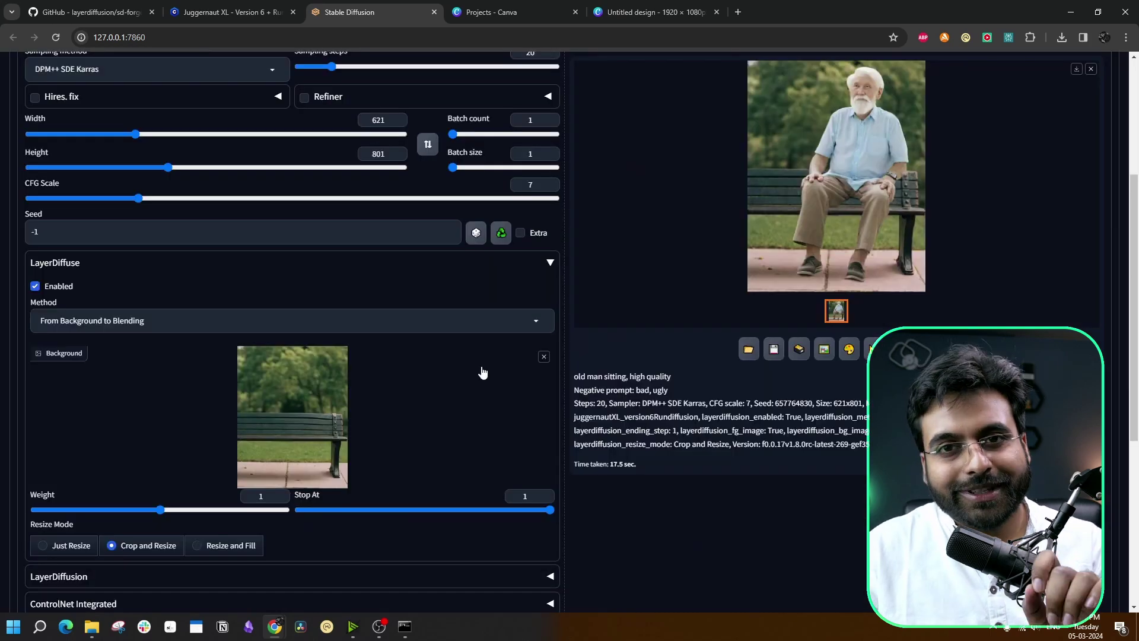
{"action": "left_click", "coordinate": [138, 322]}
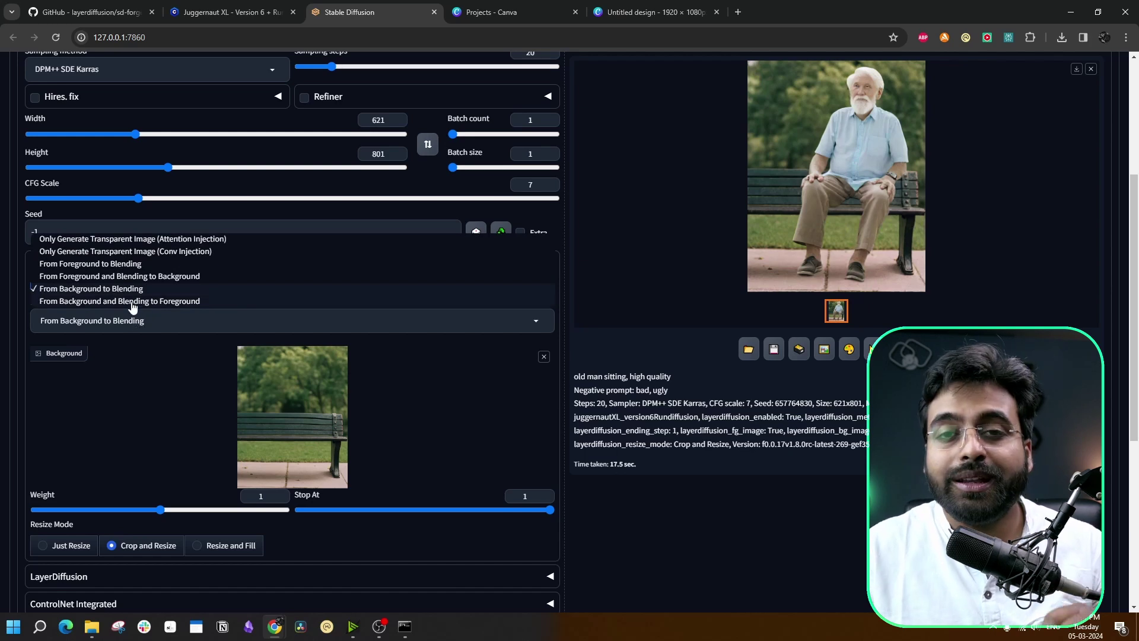
{"action": "left_click", "coordinate": [131, 301]}
{"action": "scroll", "coordinate": [132, 302], "scroll_direction": "up", "scroll_amount": 2}
{"action": "left_click_drag", "start_coordinate": [807, 323], "coordinate": [506, 505]}
{"action": "left_click", "coordinate": [88, 188]}
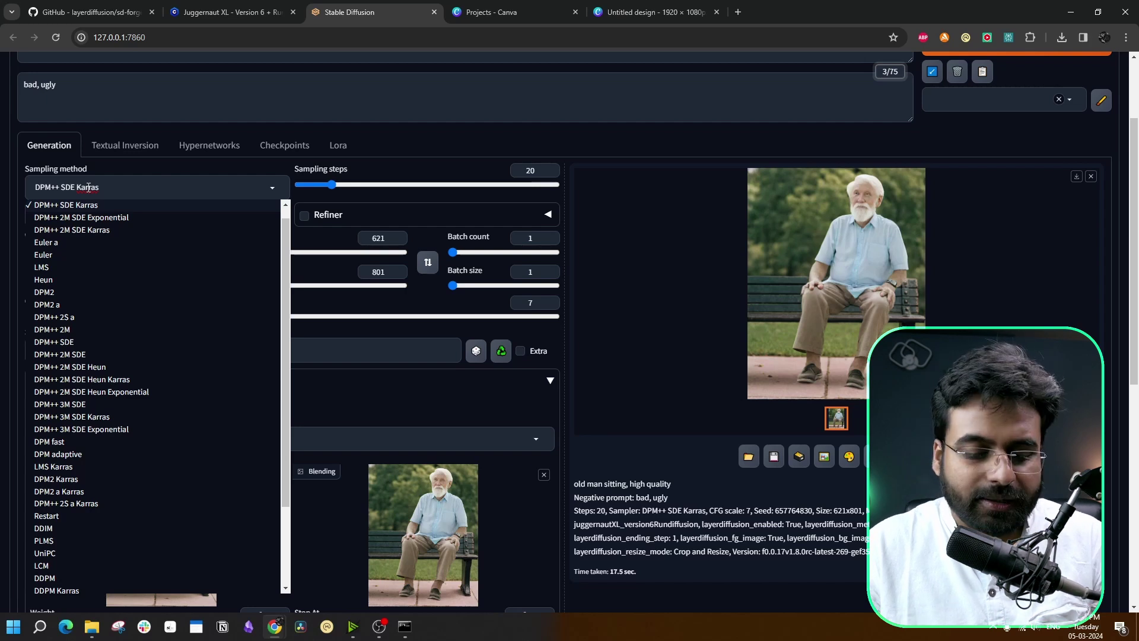
Switch the sampler to UniPC and generate the transparent old man at 1024×1024, seed 12345.
{"action": "left_click", "coordinate": [45, 553]}
{"action": "key", "text": "ctrl+Return"}
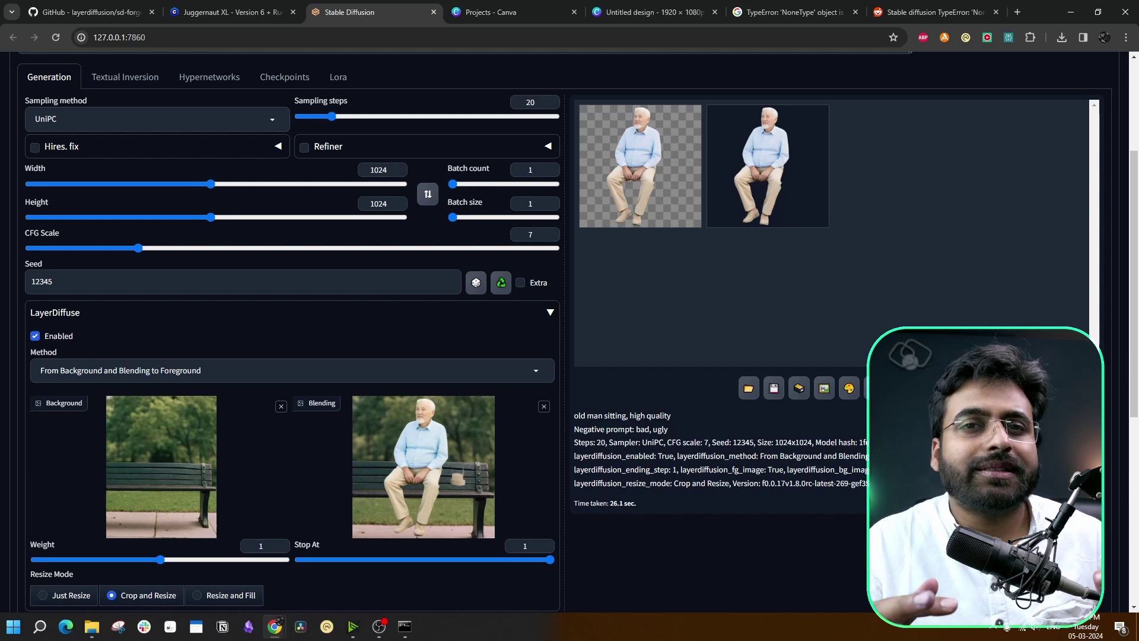
{"action": "scroll", "coordinate": [112, 299], "scroll_direction": "down", "scroll_amount": 2}
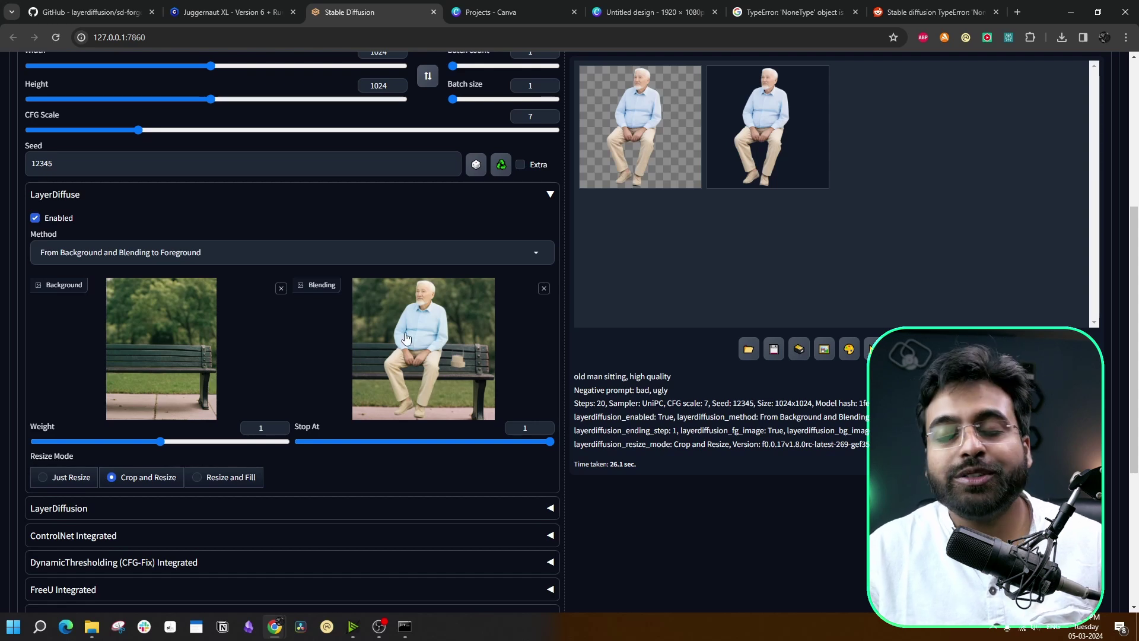
{"action": "scroll", "coordinate": [250, 371], "scroll_direction": "up", "scroll_amount": 1}
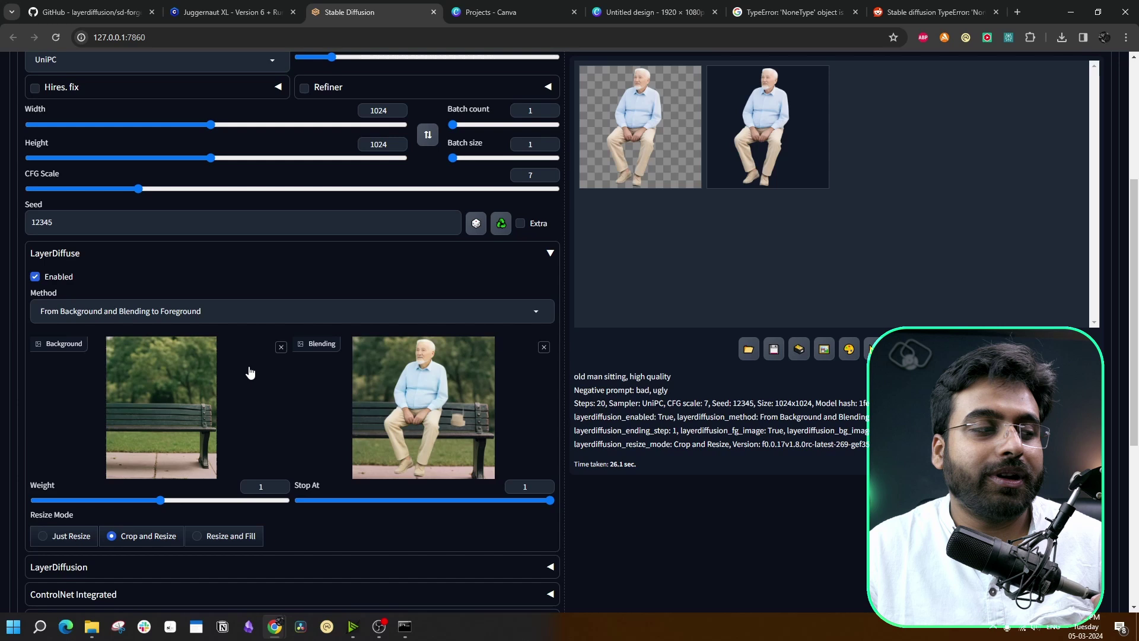
{"action": "left_click", "coordinate": [640, 127]}
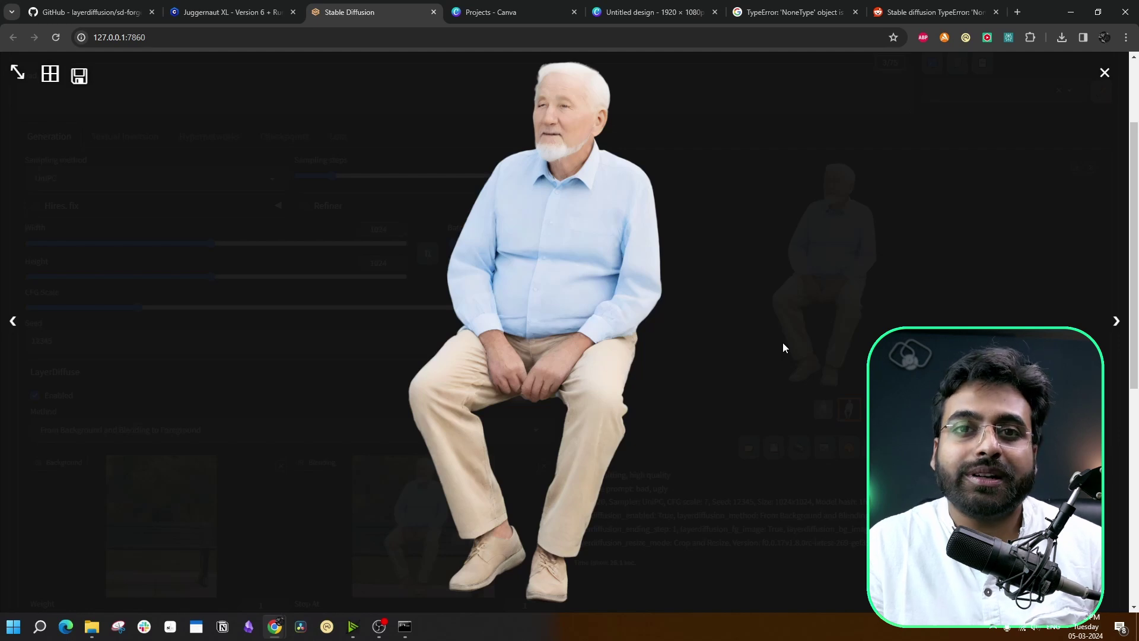
{"action": "left_click", "coordinate": [783, 347]}
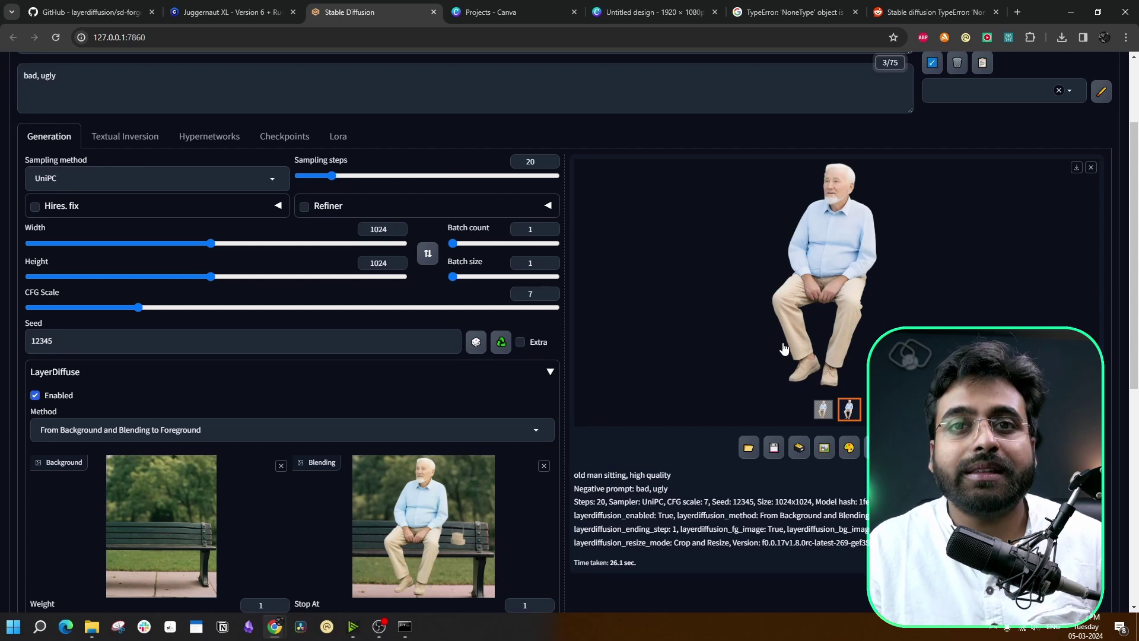
Scroll the Forge page up to bring the LayerDiffuse controls back into view.
{"action": "scroll", "coordinate": [714, 592], "scroll_direction": "up", "scroll_amount": 1}
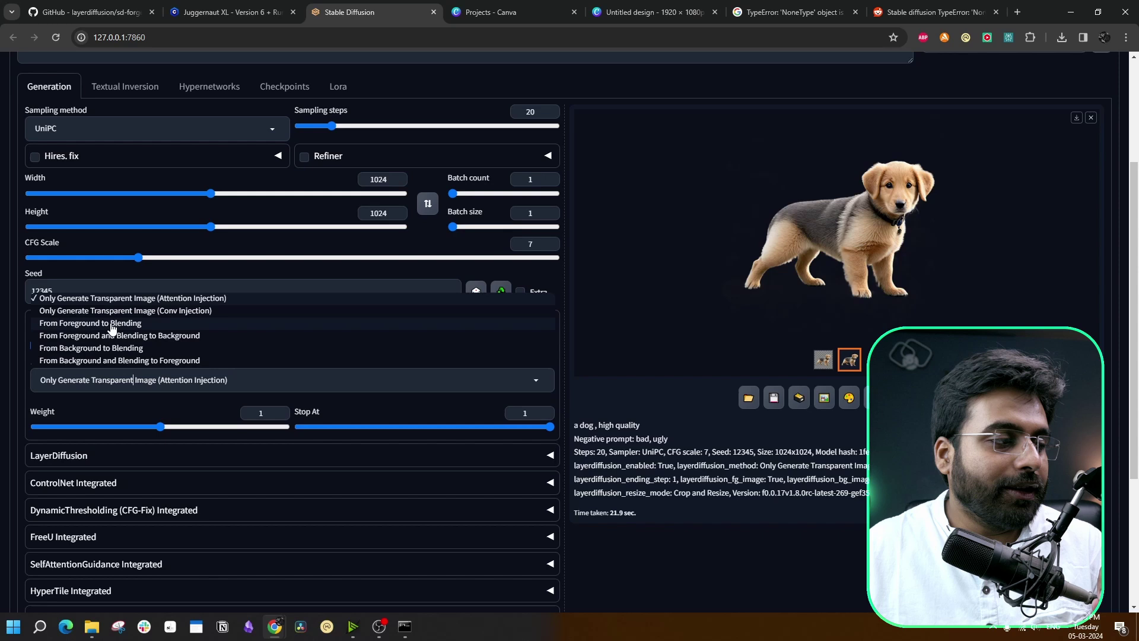
Set LayerDiffuse to From Foreground to Blending and load the transparent puppy as the foreground image.
{"action": "left_click", "coordinate": [112, 327]}
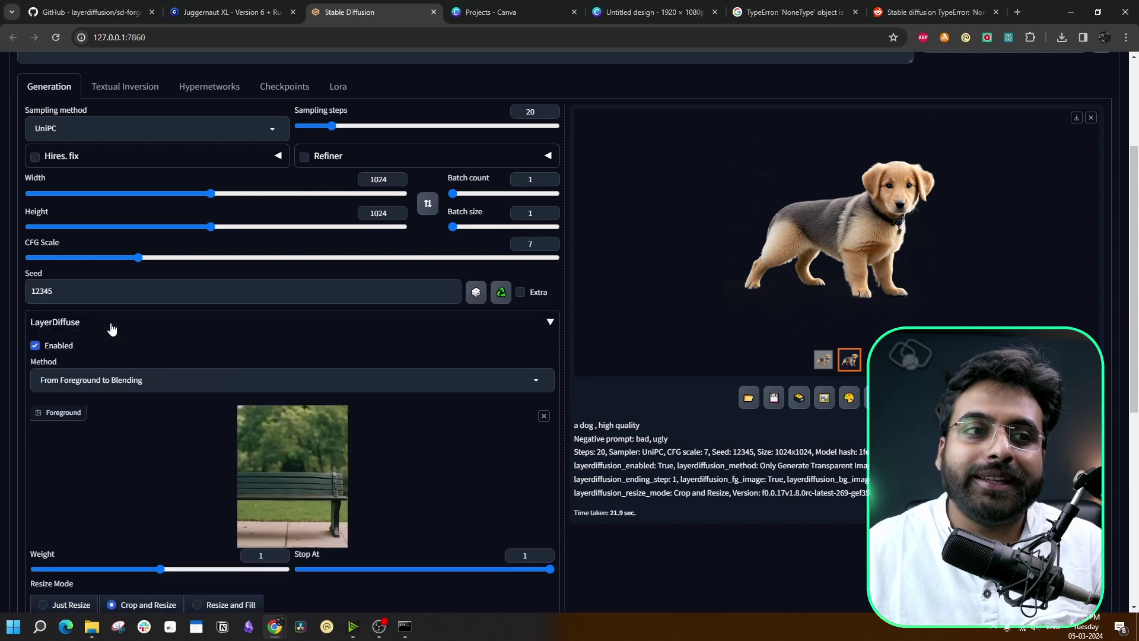
{"action": "left_click_drag", "start_coordinate": [771, 273], "coordinate": [494, 446]}
{"action": "left_click_drag", "start_coordinate": [494, 446], "coordinate": [496, 449]}
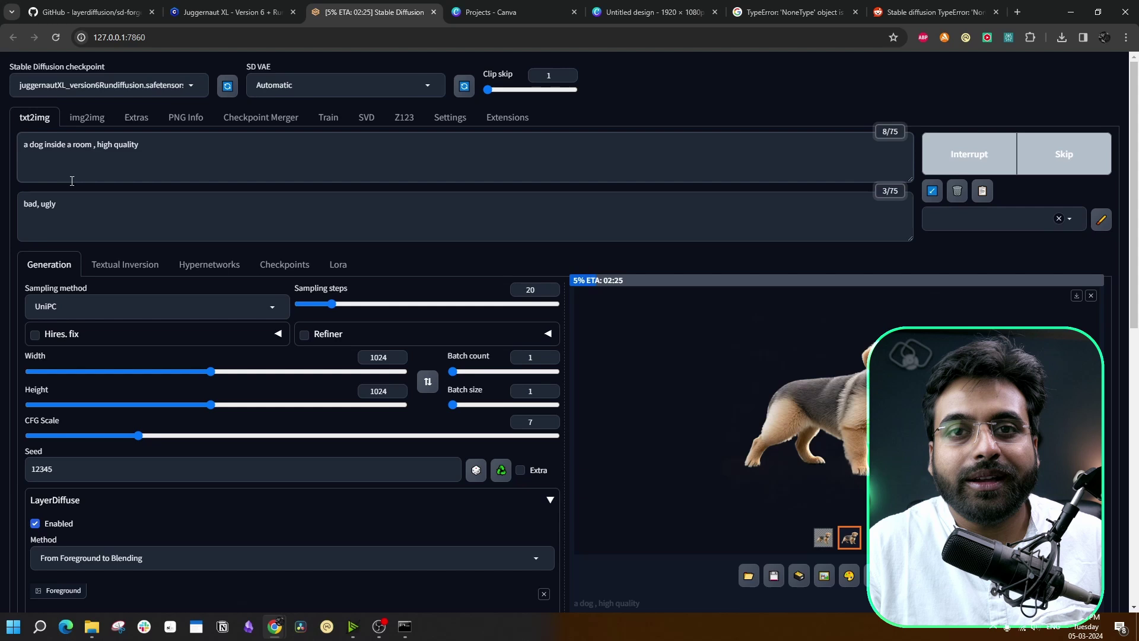
View the puppy blended into room, beach and forest backgrounds full size.
{"action": "left_click", "coordinate": [832, 426]}
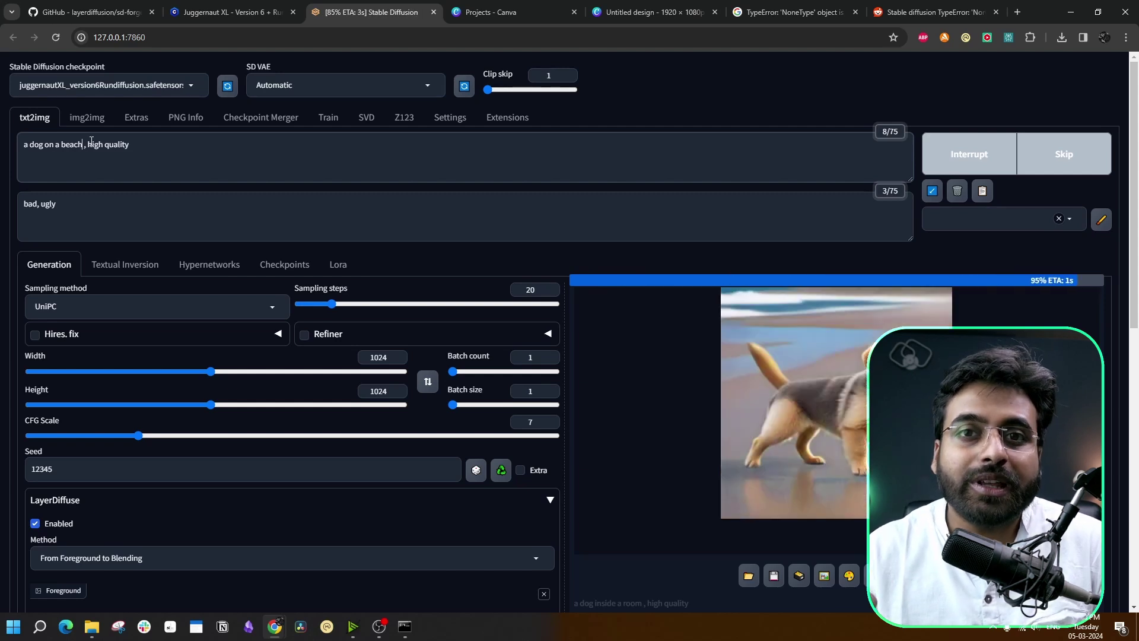
{"action": "left_click", "coordinate": [789, 415]}
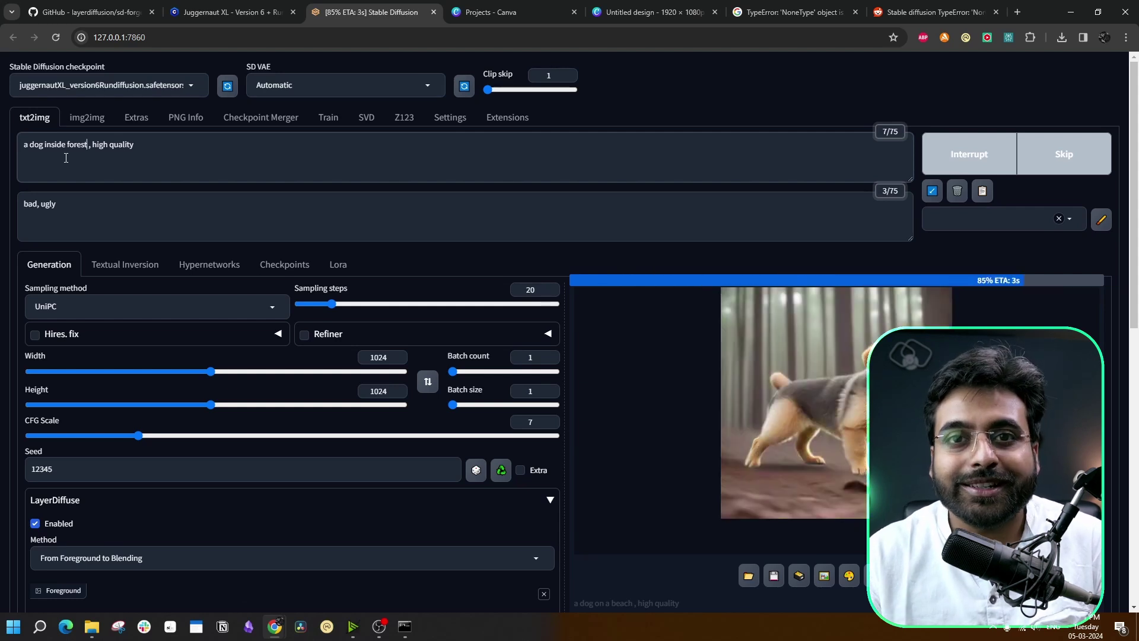
{"action": "left_click", "coordinate": [831, 415]}
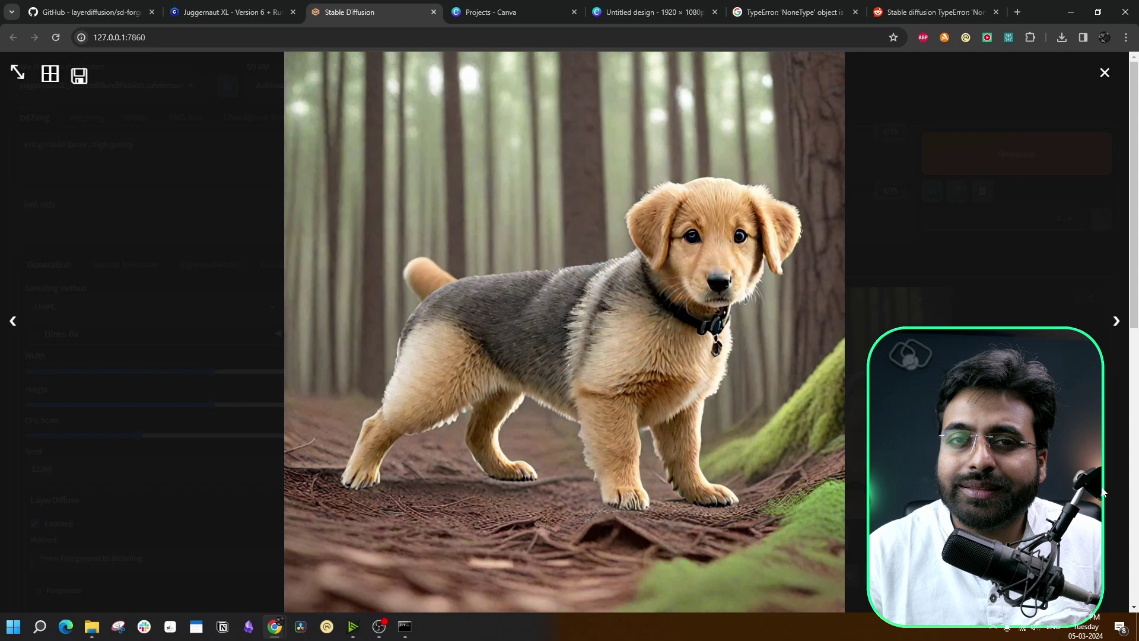
{"action": "left_click", "coordinate": [1102, 492]}
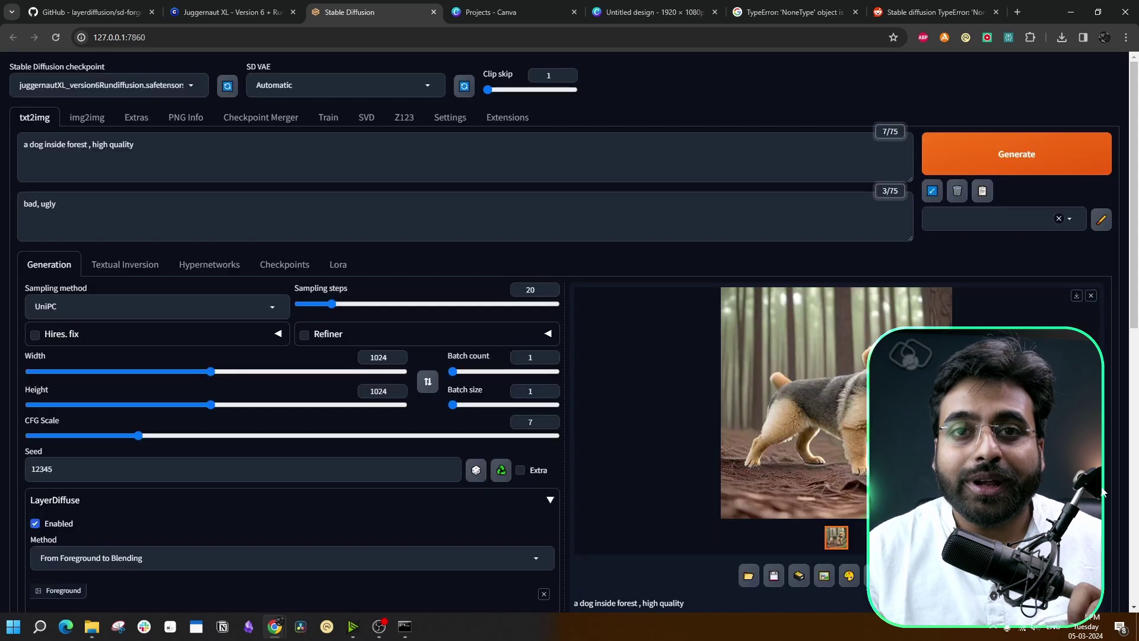